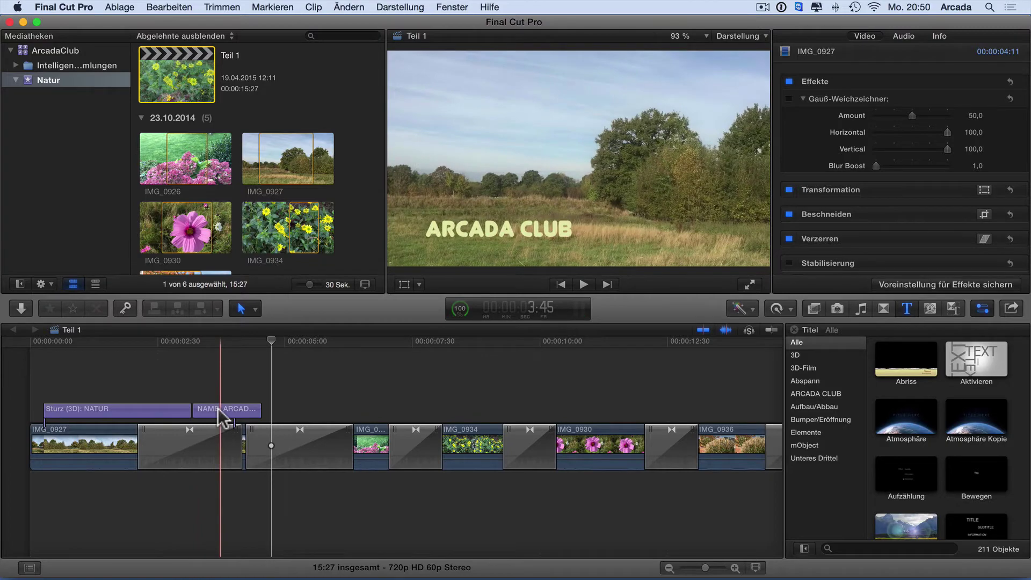
Step: From the ARCADA CLUB titles, open the NAME title in Motion with In „Motion“ öffnen
{"action": "left_click", "coordinate": [907, 308]}
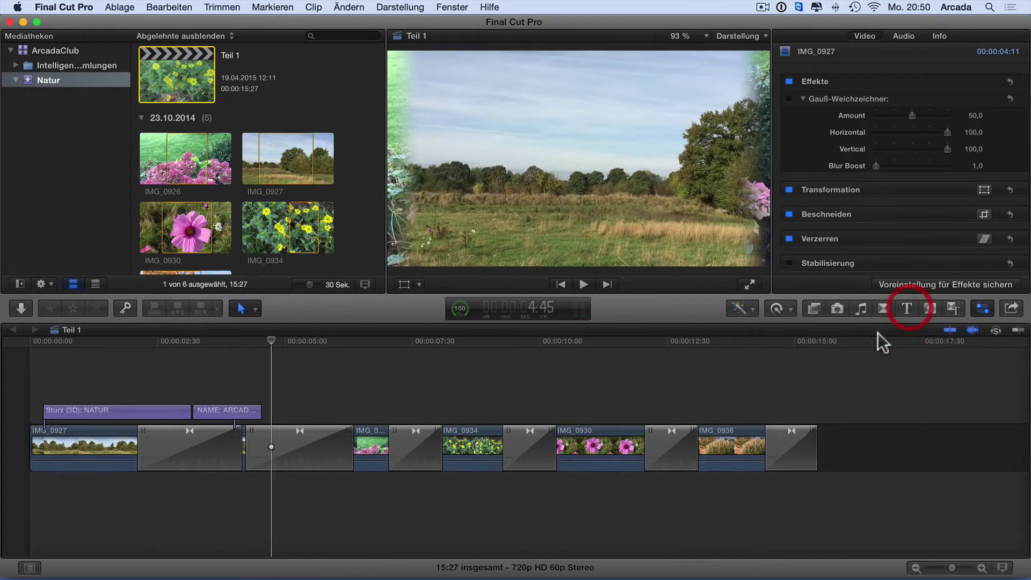
{"action": "left_click", "coordinate": [912, 304]}
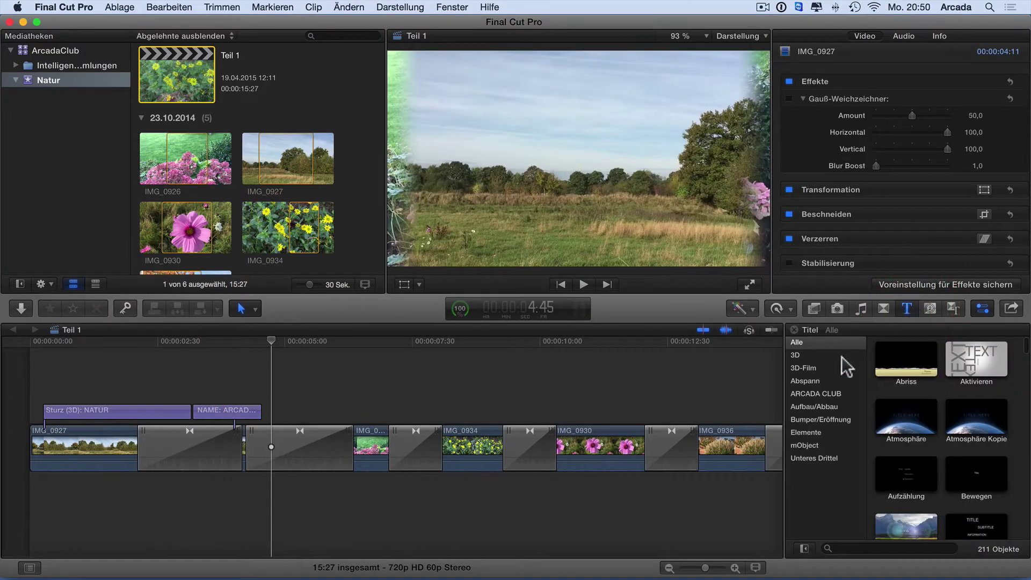
{"action": "left_click", "coordinate": [823, 392]}
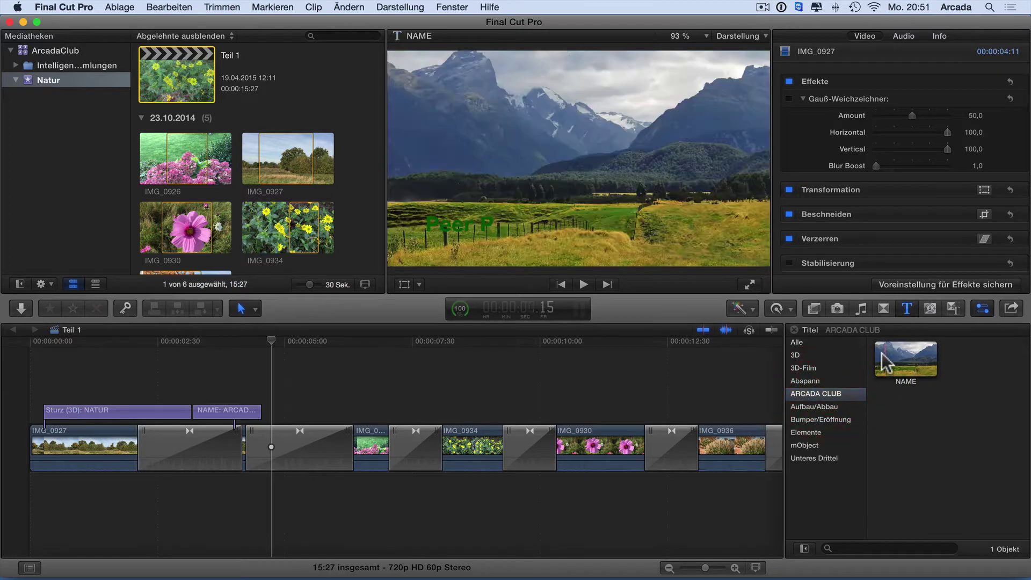
{"action": "left_click", "coordinate": [900, 354]}
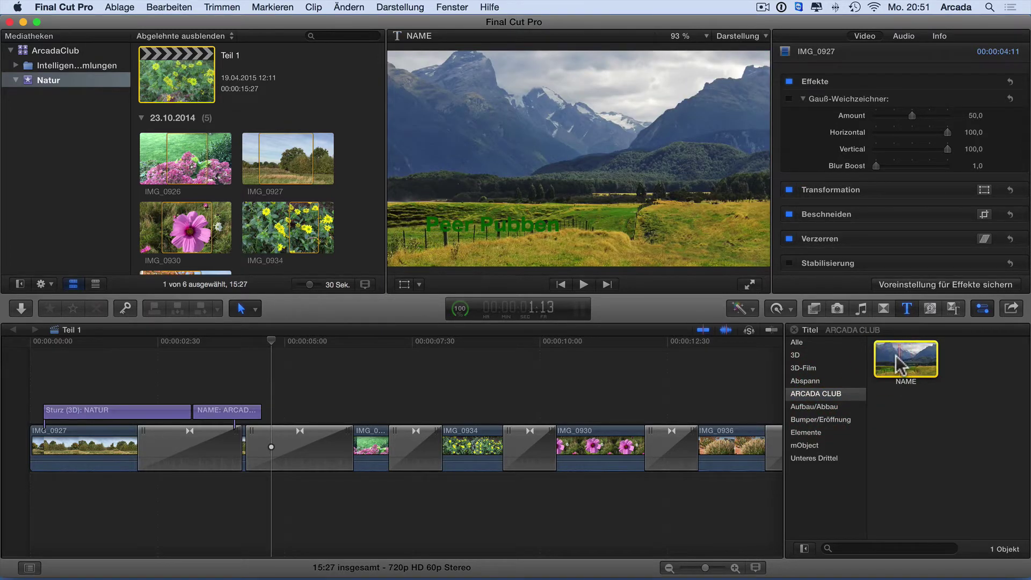
{"action": "right_click", "coordinate": [897, 358]}
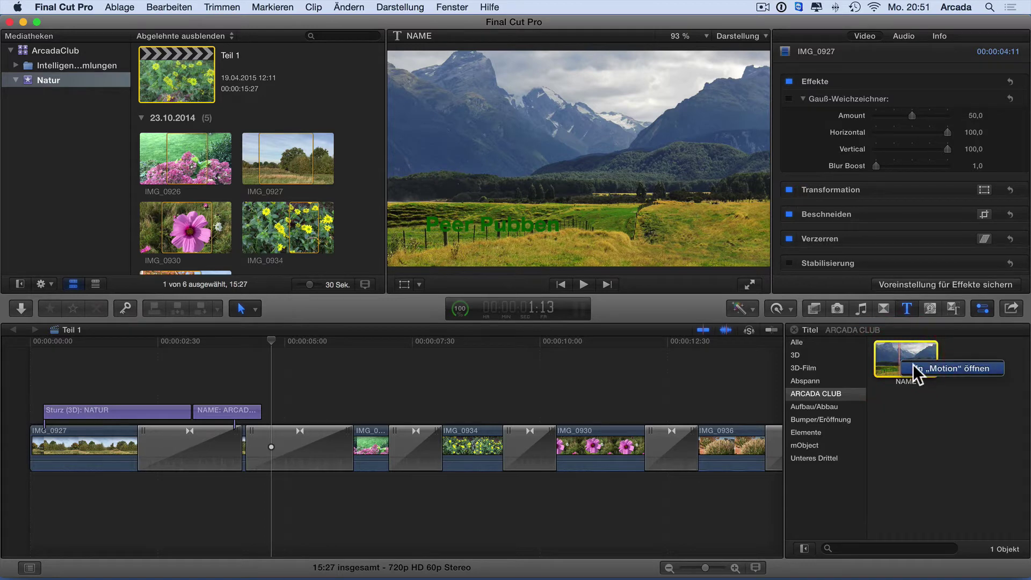
{"action": "left_click", "coordinate": [932, 367]}
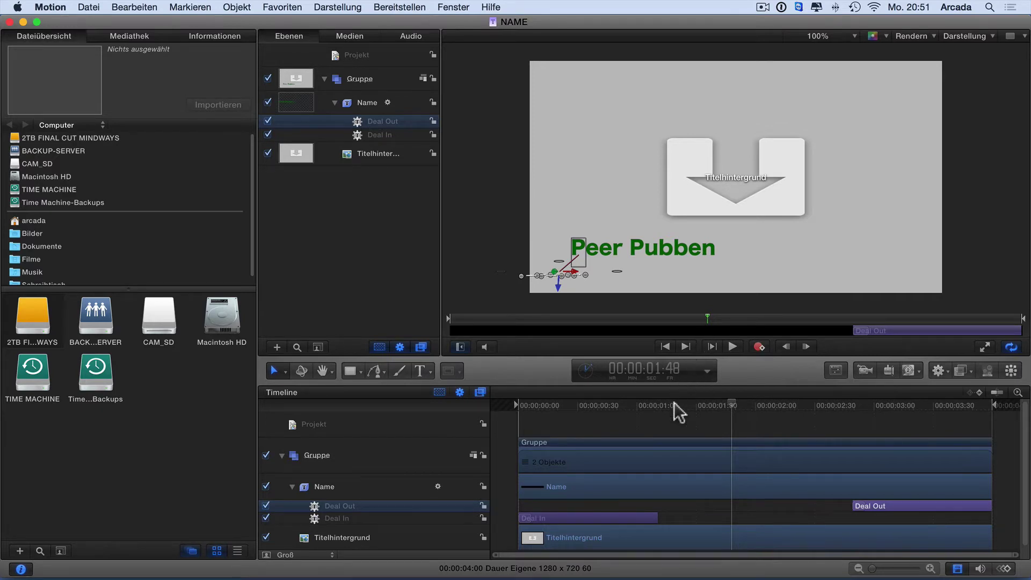
Step: Play back the title's existing animation, then delete the Deal In and Deal Out behaviours
{"action": "left_click", "coordinate": [641, 402]}
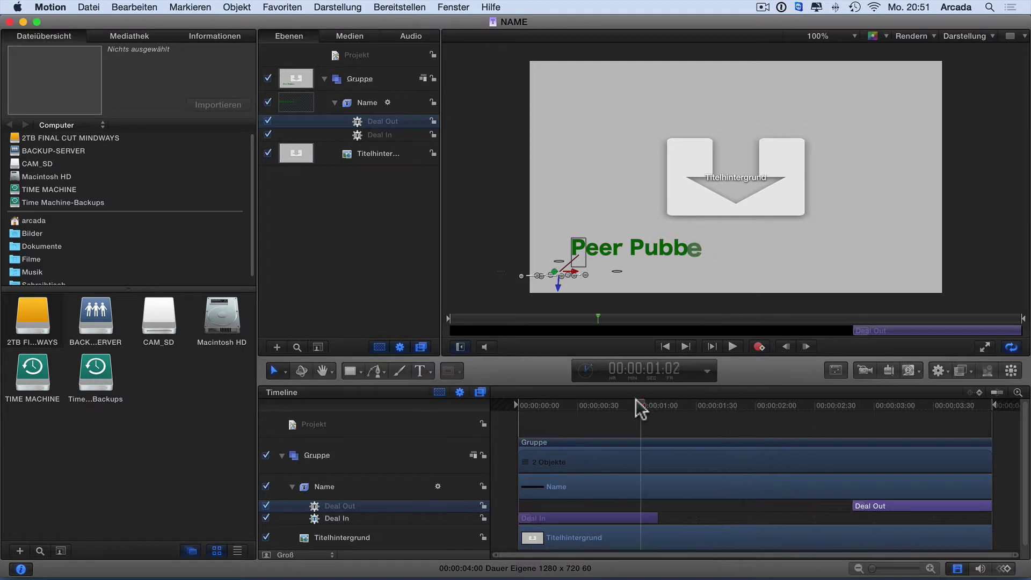
{"action": "left_click", "coordinate": [537, 517]}
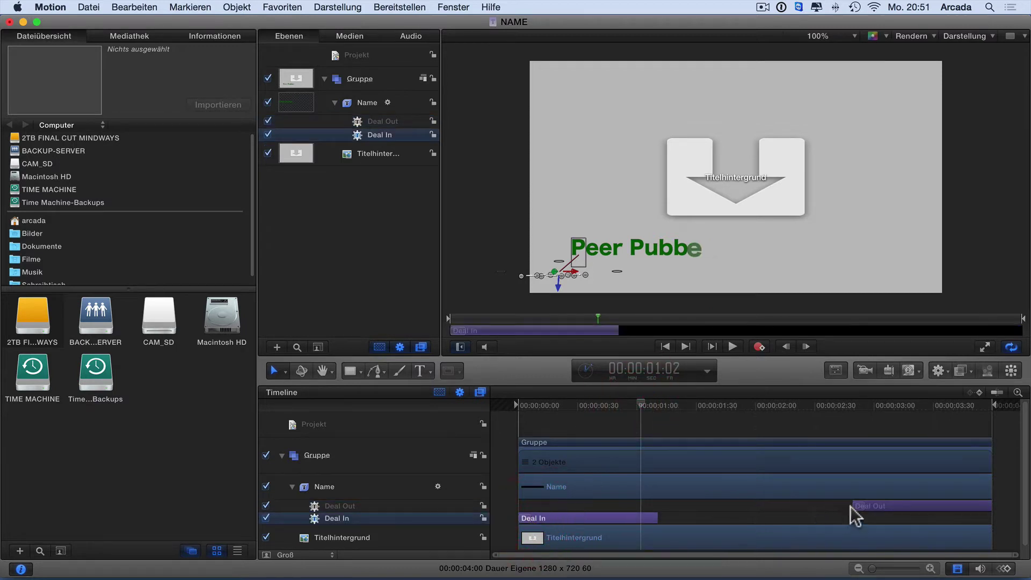
{"action": "left_click", "coordinate": [522, 402]}
{"action": "key", "text": "space"}
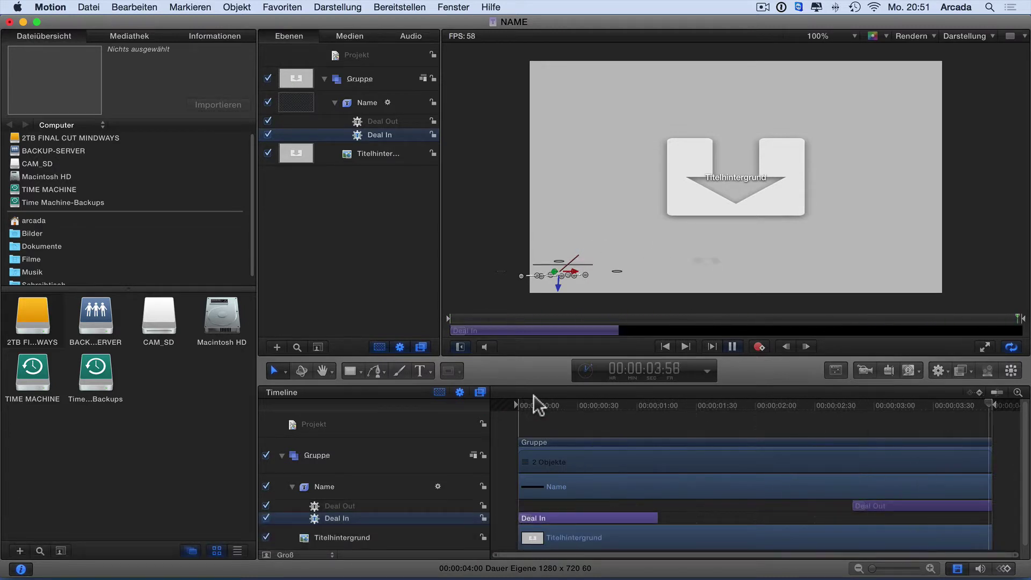
{"action": "key", "text": "space"}
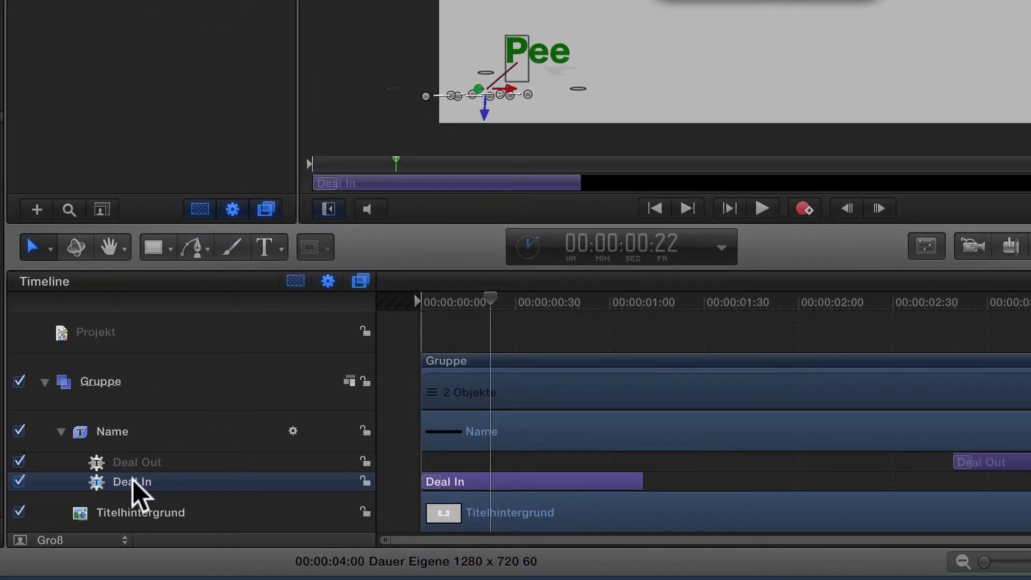
{"action": "key", "text": "BackSpace"}
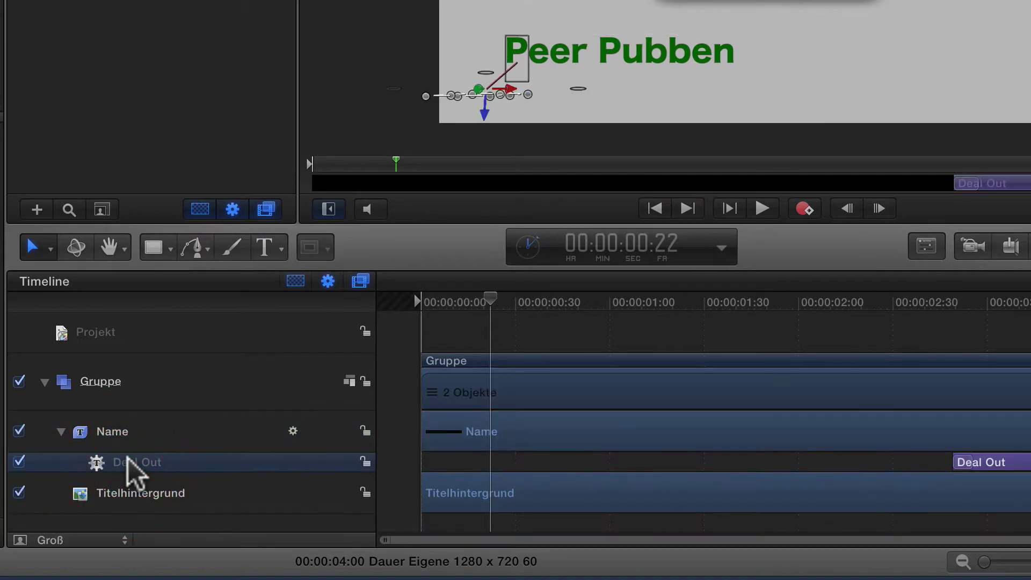
{"action": "key", "text": "BackSpace"}
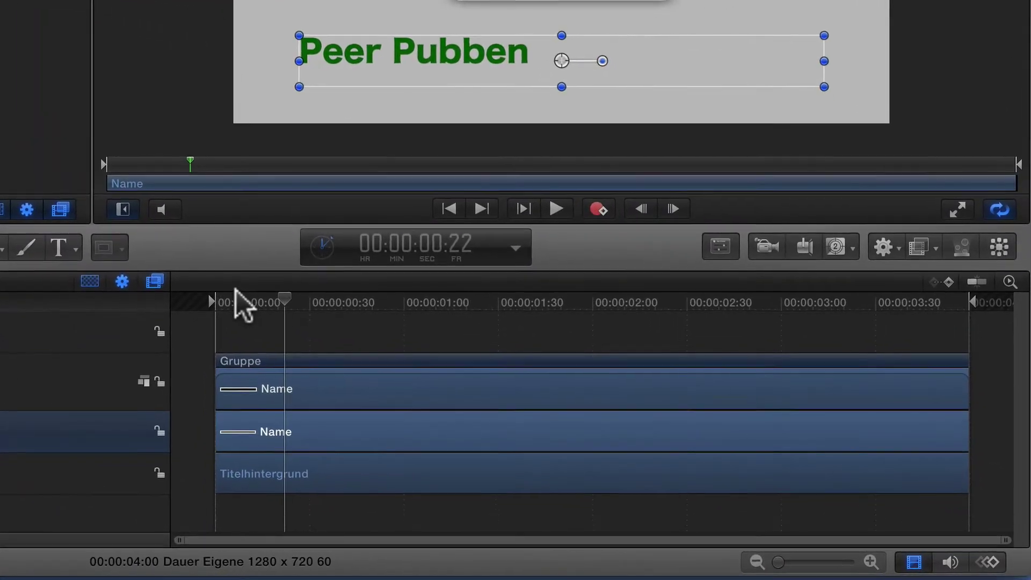
Step: At frame 23, show the Name layer's Eigenschaften with Position expanded into X, Y and Z
{"action": "left_click", "coordinate": [543, 401]}
{"action": "mouse_move", "coordinate": [266, 290]}
{"action": "left_mouse_down"}
{"action": "mouse_move", "coordinate": [332, 298]}
{"action": "mouse_move", "coordinate": [273, 300]}
{"action": "left_mouse_up"}
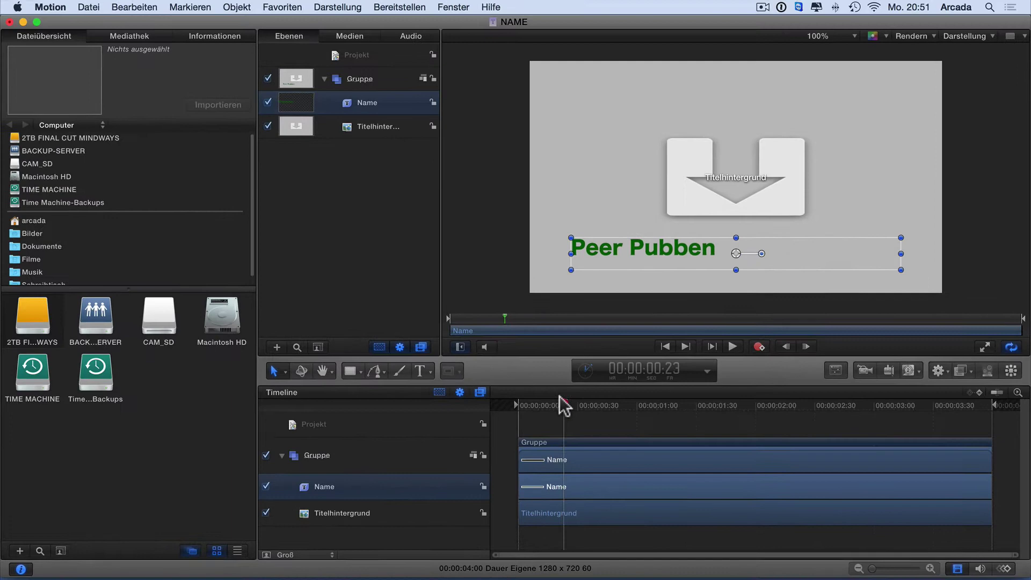
{"action": "left_click", "coordinate": [536, 394]}
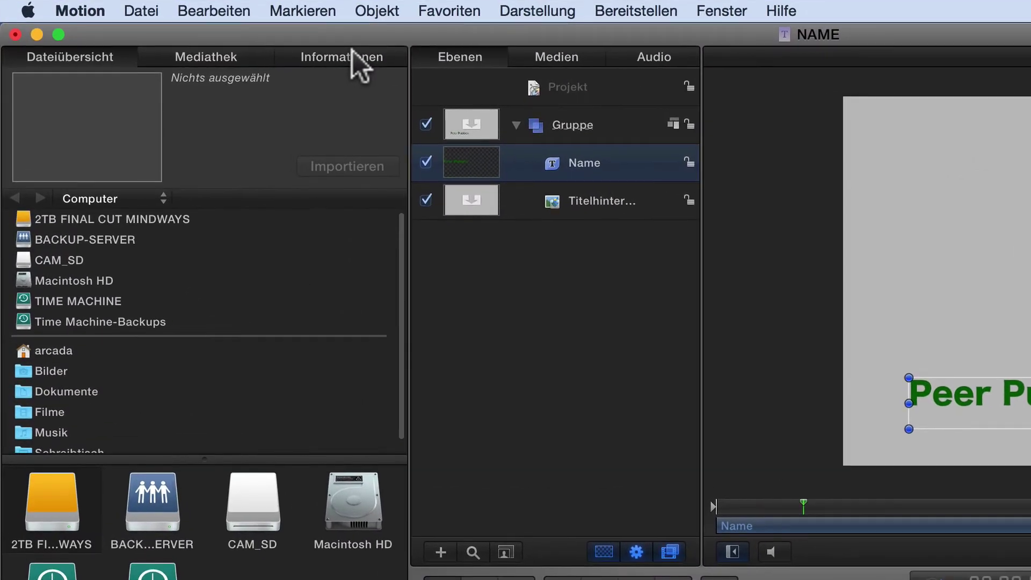
{"action": "left_click", "coordinate": [281, 43]}
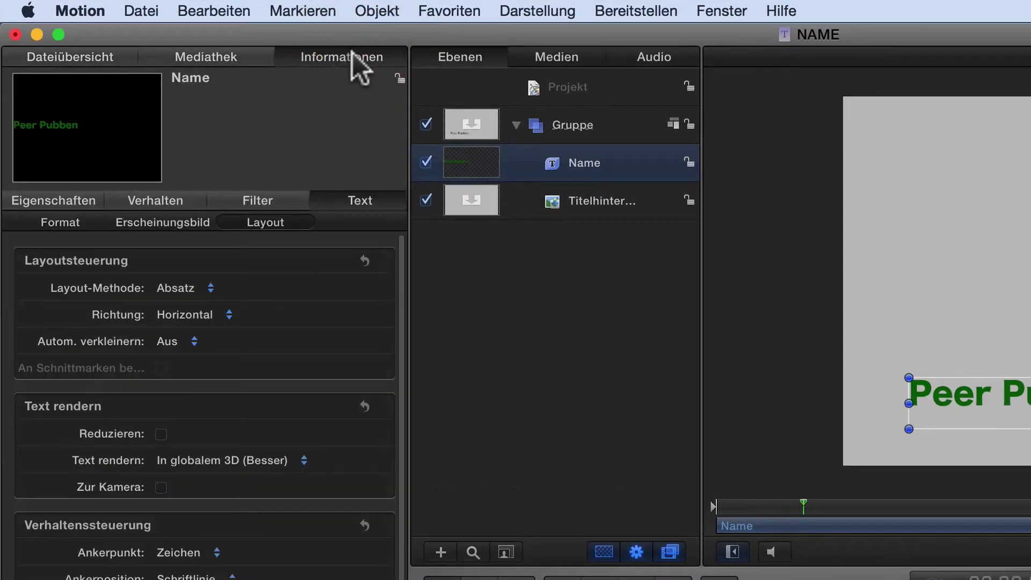
{"action": "left_click", "coordinate": [47, 195]}
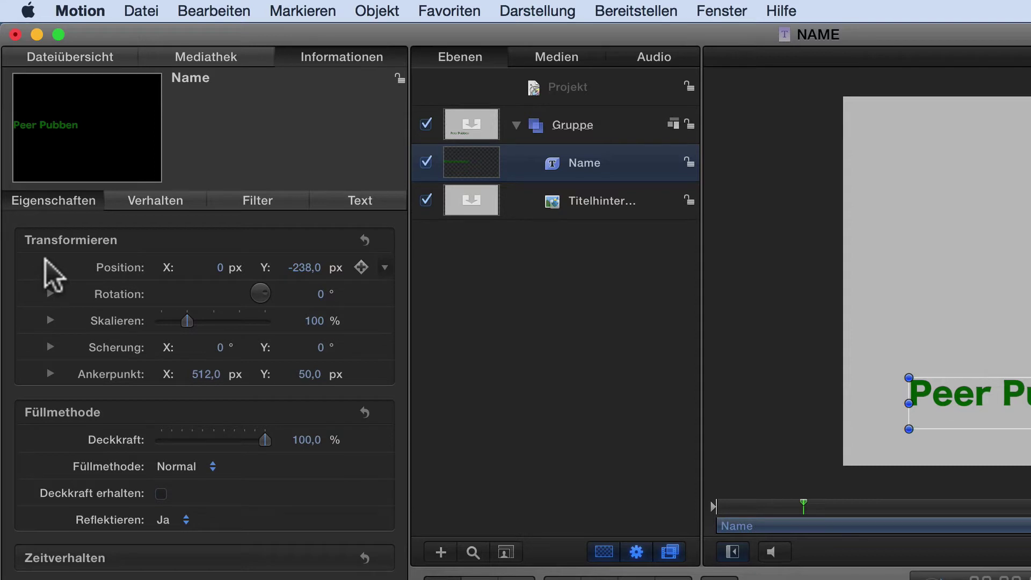
{"action": "left_click", "coordinate": [48, 264]}
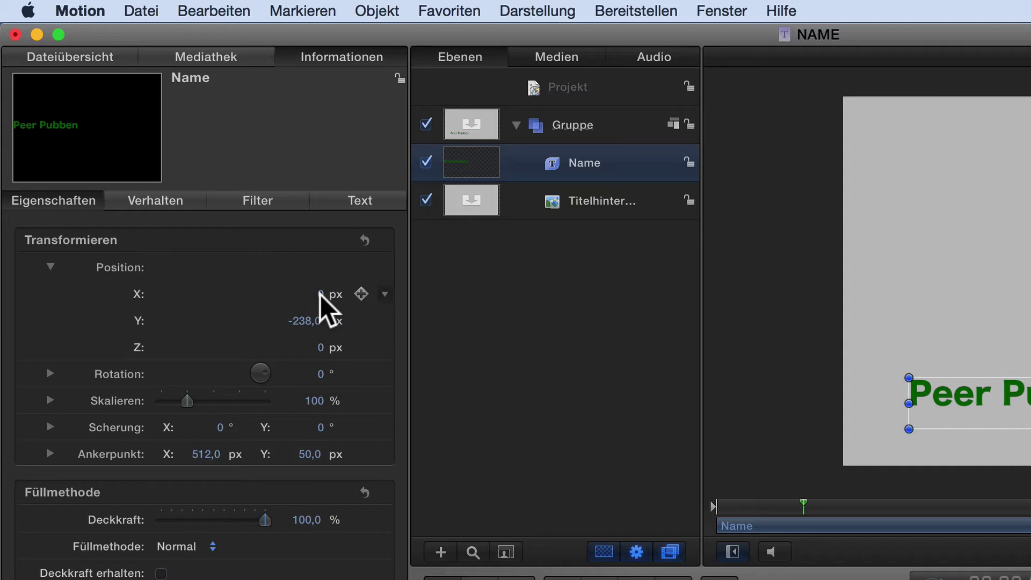
{"action": "left_click_drag", "start_coordinate": [320, 295], "coordinate": [376, 295]}
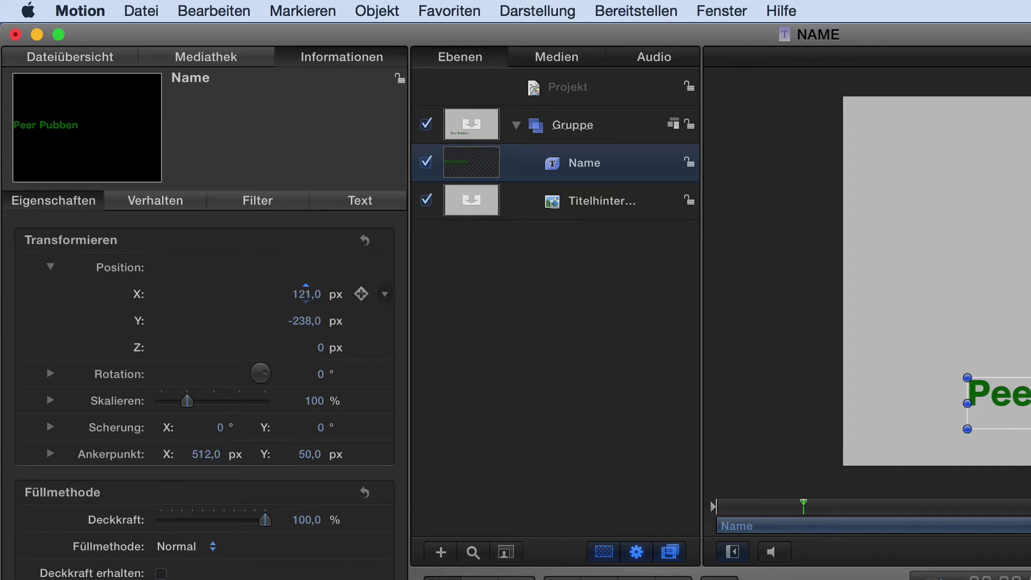
{"action": "left_click_drag", "start_coordinate": [306, 294], "coordinate": [251, 238]}
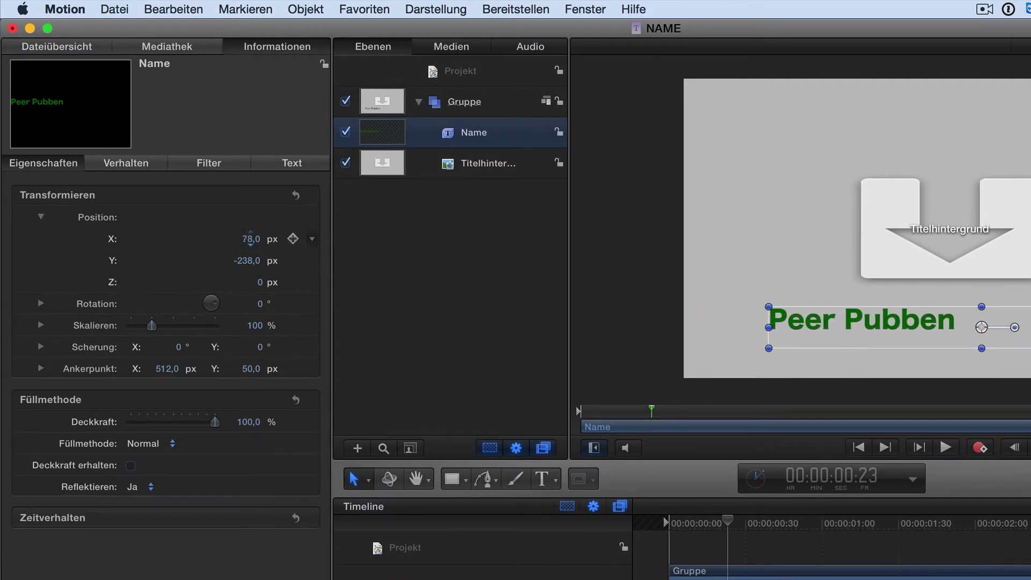
{"action": "left_click", "coordinate": [249, 240]}
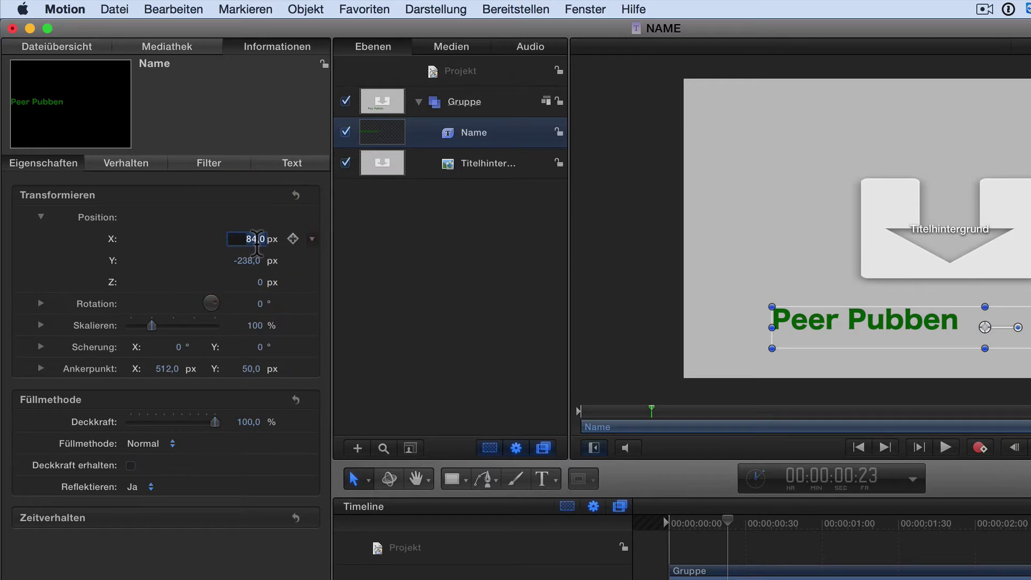
{"action": "type", "text": "0"}
{"action": "key", "text": "Return"}
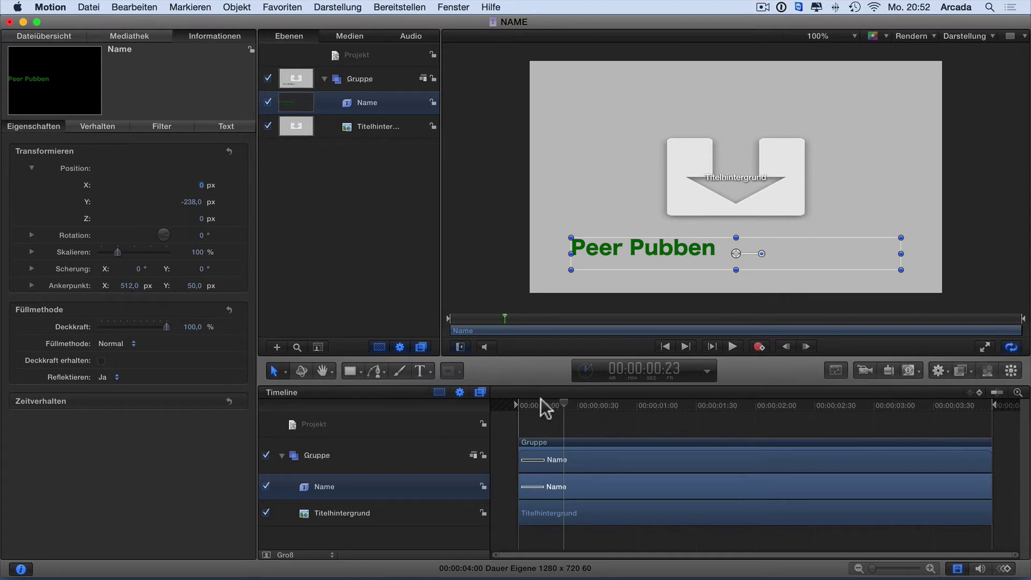
{"action": "left_click_drag", "start_coordinate": [543, 402], "coordinate": [514, 398]}
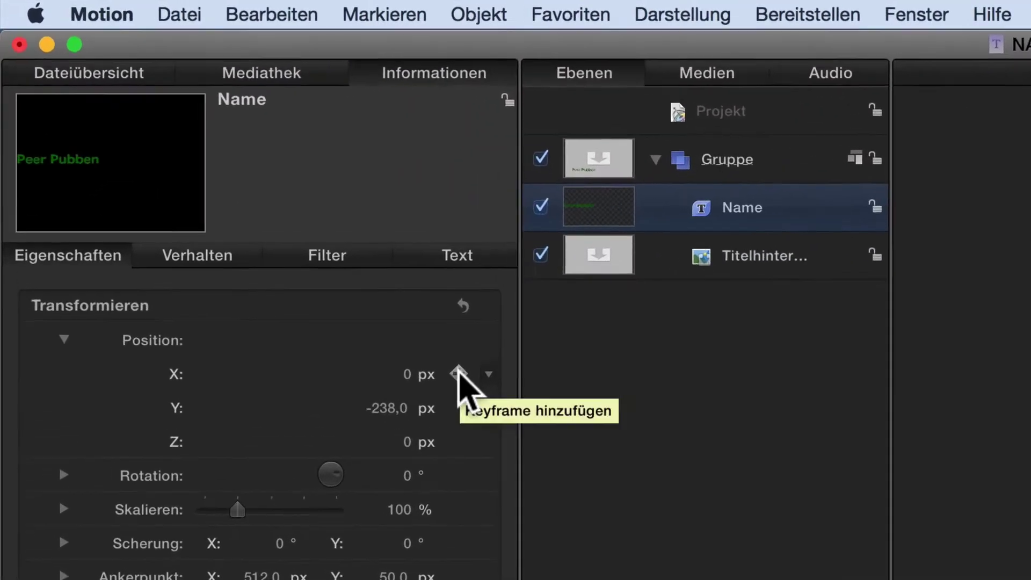
Step: Keyframe Position X at 0 px on frame 0 and 1152 px at 00:00:02:30
{"action": "left_click", "coordinate": [467, 380]}
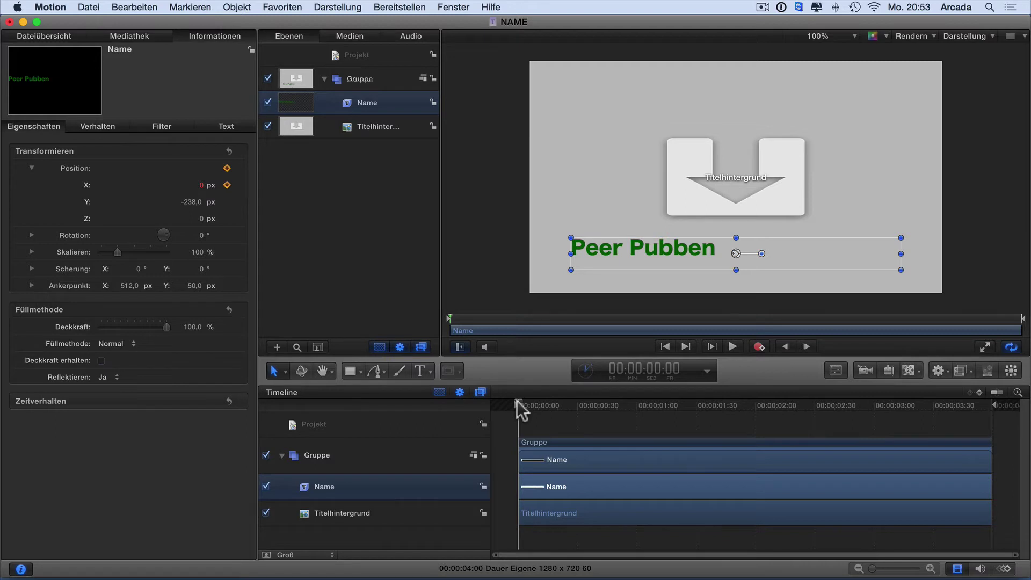
{"action": "left_click_drag", "start_coordinate": [517, 396], "coordinate": [810, 408]}
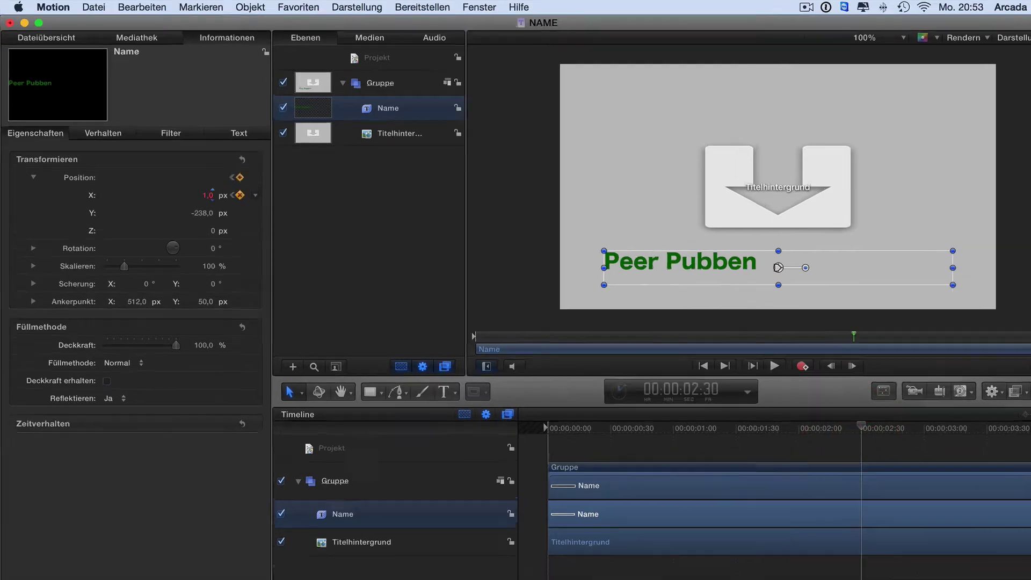
{"action": "left_click_drag", "start_coordinate": [201, 186], "coordinate": [247, 186]}
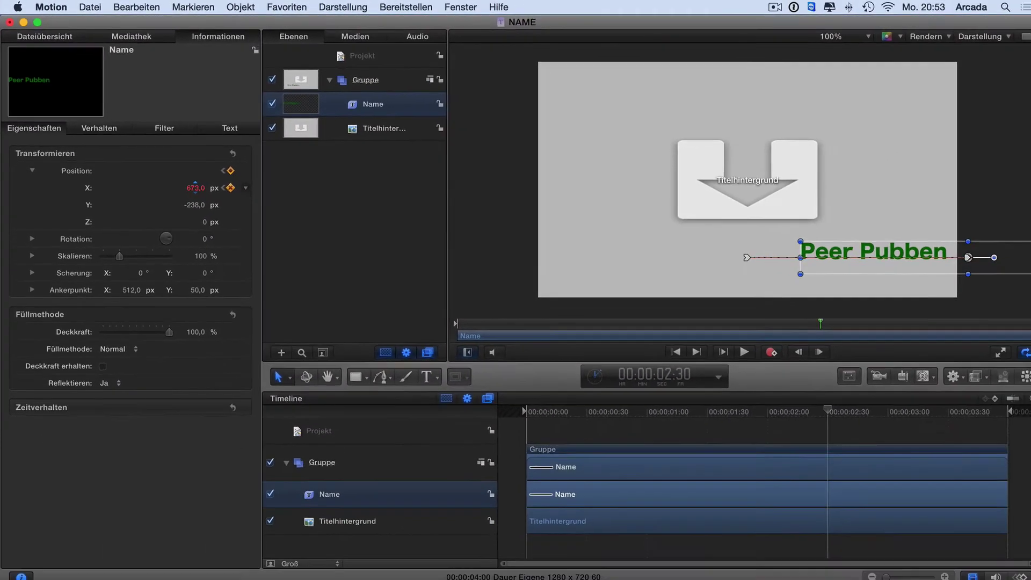
{"action": "left_click_drag", "start_coordinate": [247, 186], "coordinate": [412, 186]}
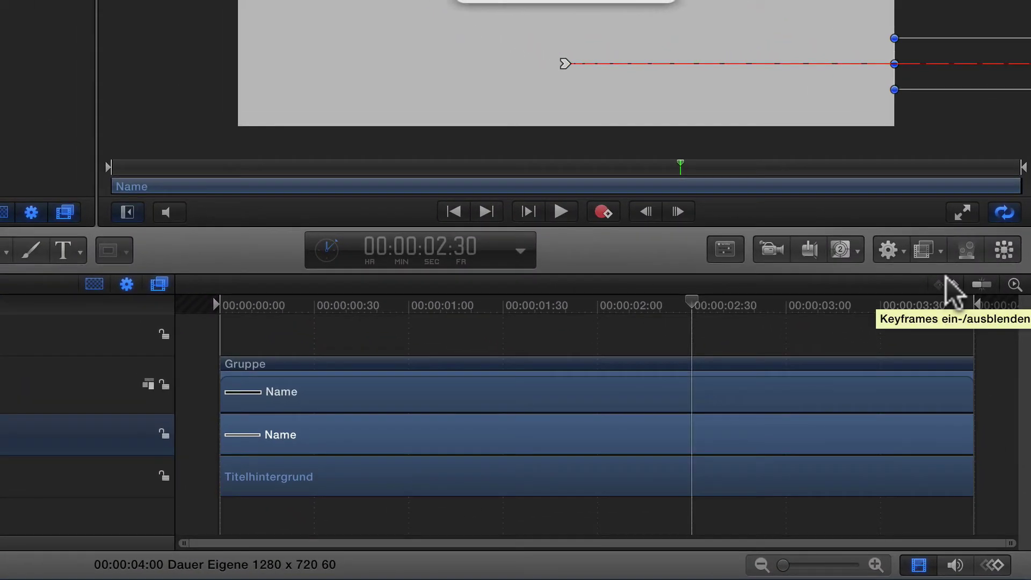
{"action": "left_click", "coordinate": [948, 284]}
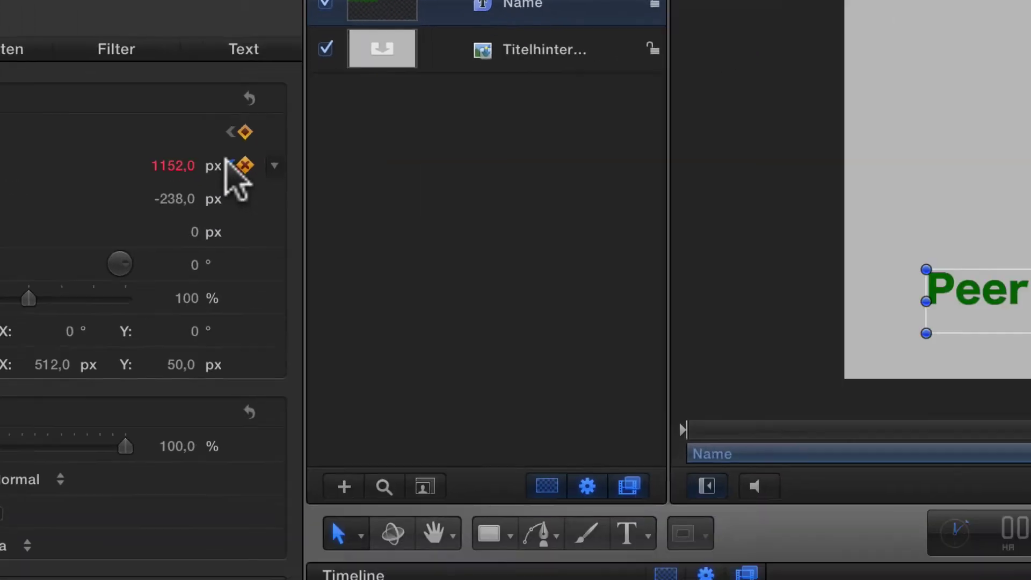
{"action": "left_click", "coordinate": [439, 272]}
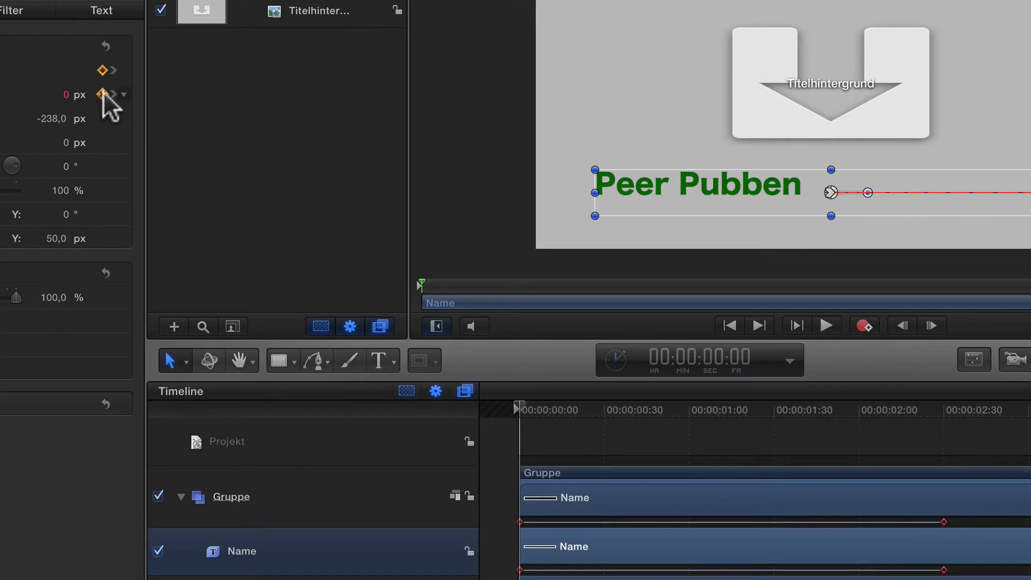
{"action": "left_click", "coordinate": [109, 94]}
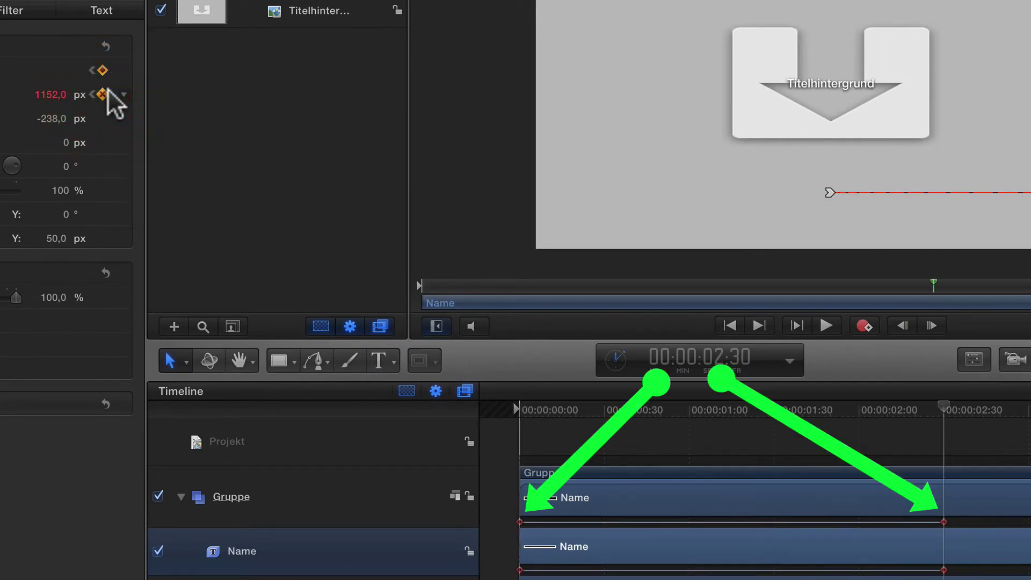
{"action": "key", "text": "Home"}
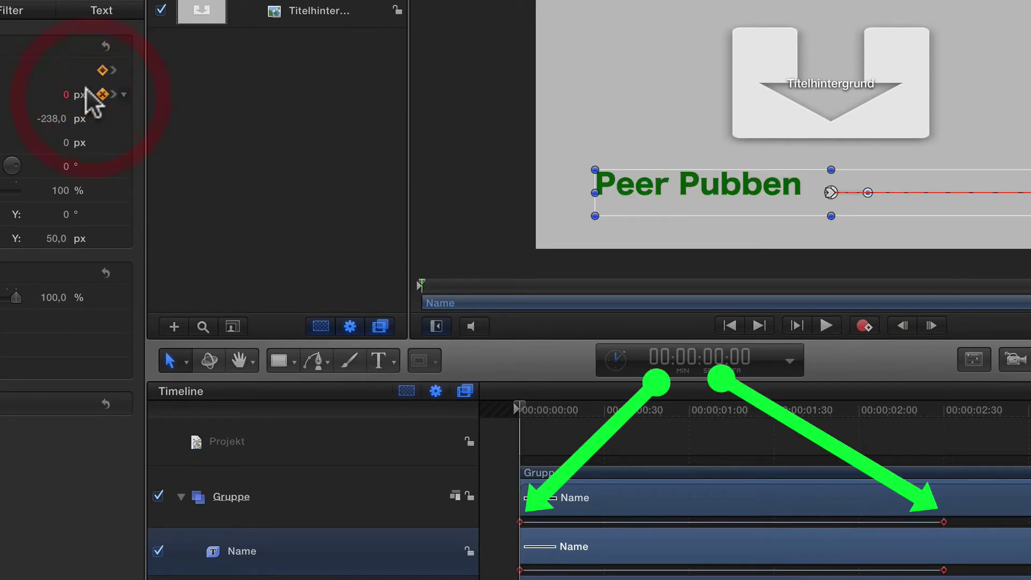
{"action": "left_click", "coordinate": [114, 94]}
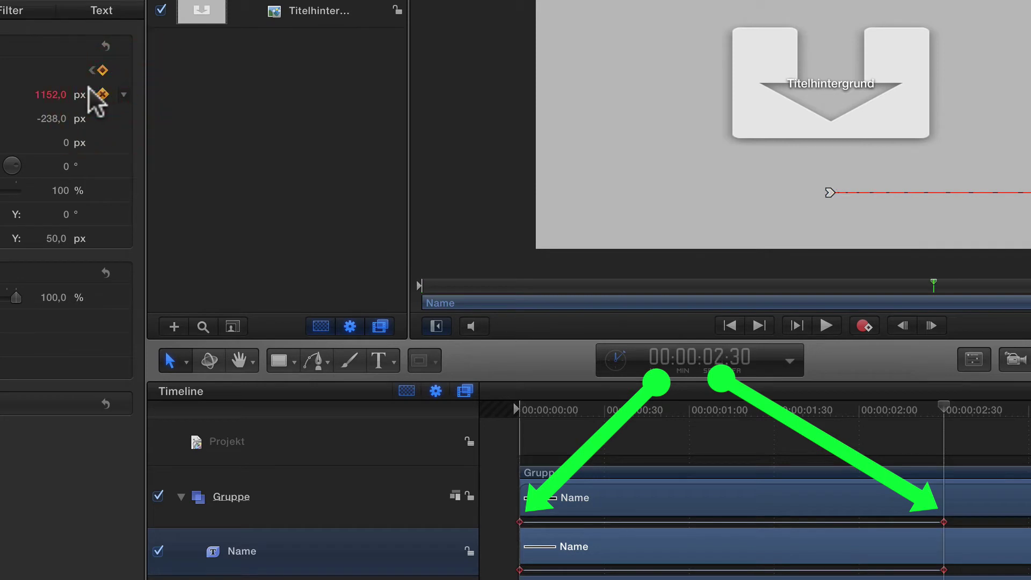
{"action": "key", "text": "Home"}
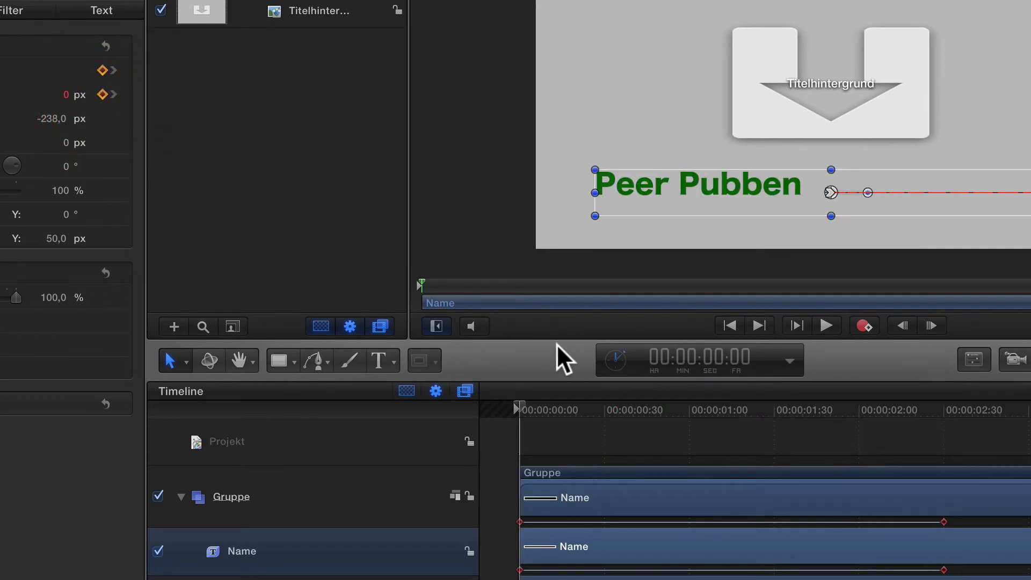
{"action": "left_click", "coordinate": [821, 322]}
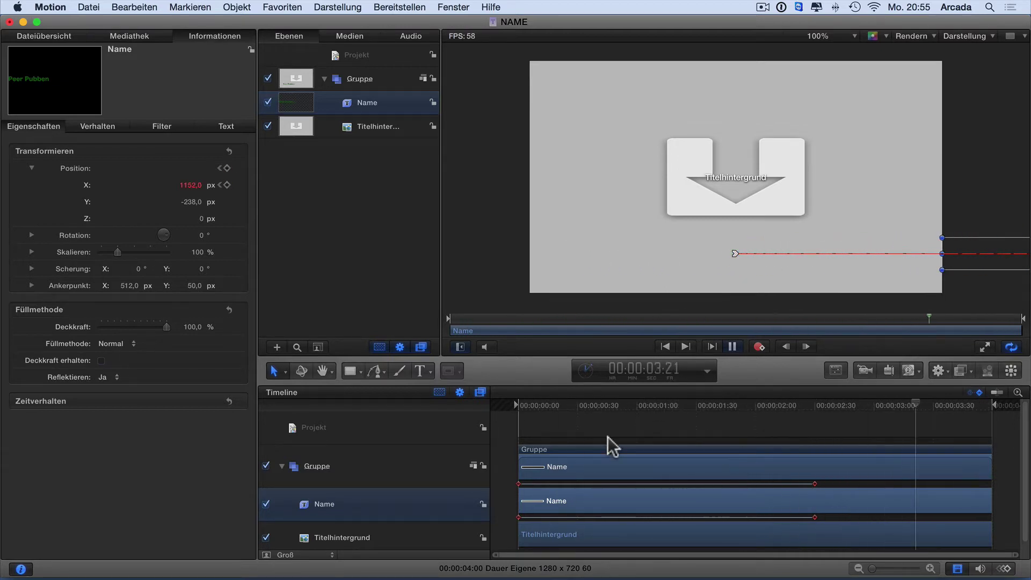
Step: Drag the 2:30 Position X value left and preview the leftward slide
{"action": "key", "text": "space"}
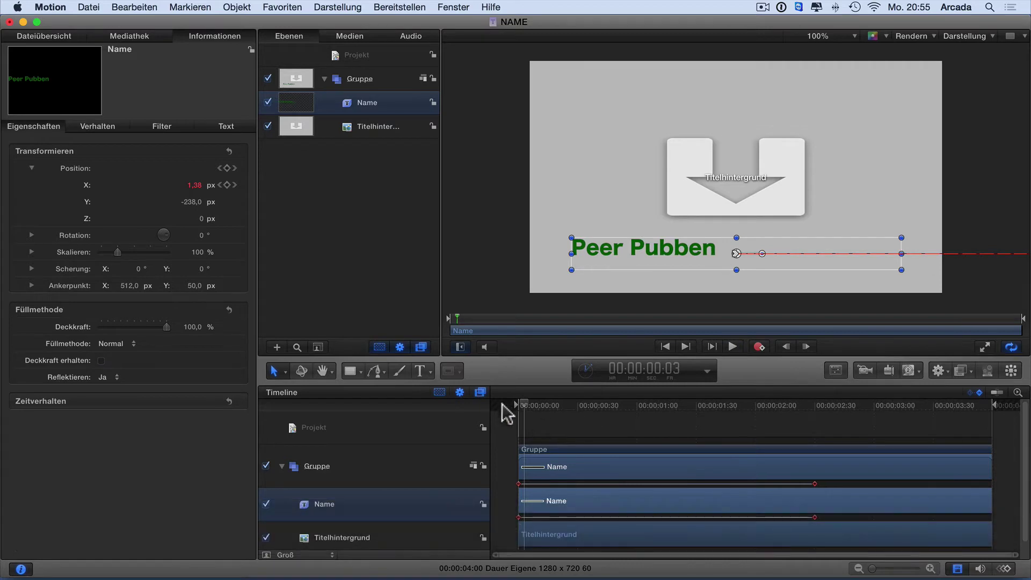
{"action": "left_click", "coordinate": [233, 185]}
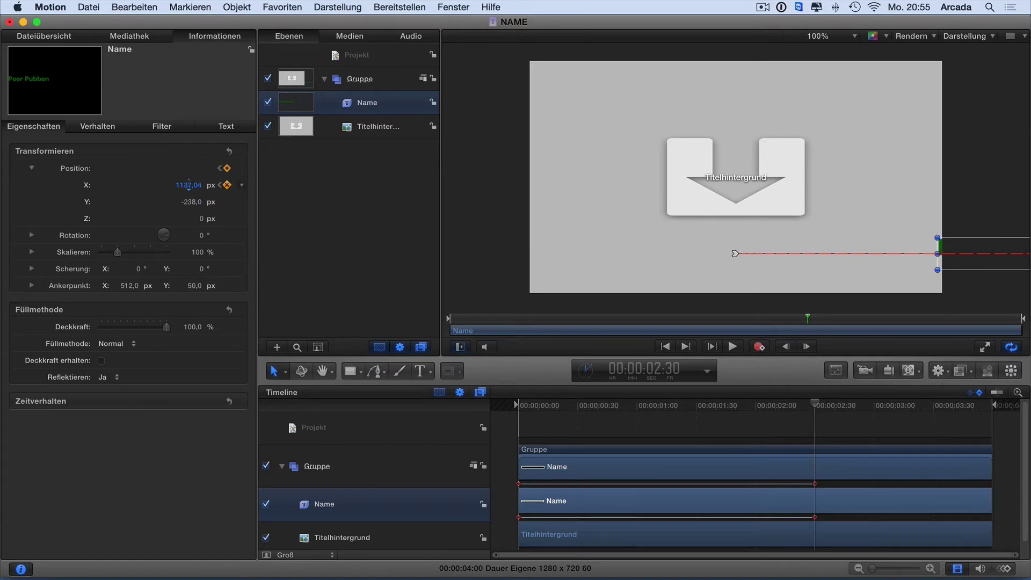
{"action": "left_click_drag", "start_coordinate": [188, 185], "coordinate": [189, 186]}
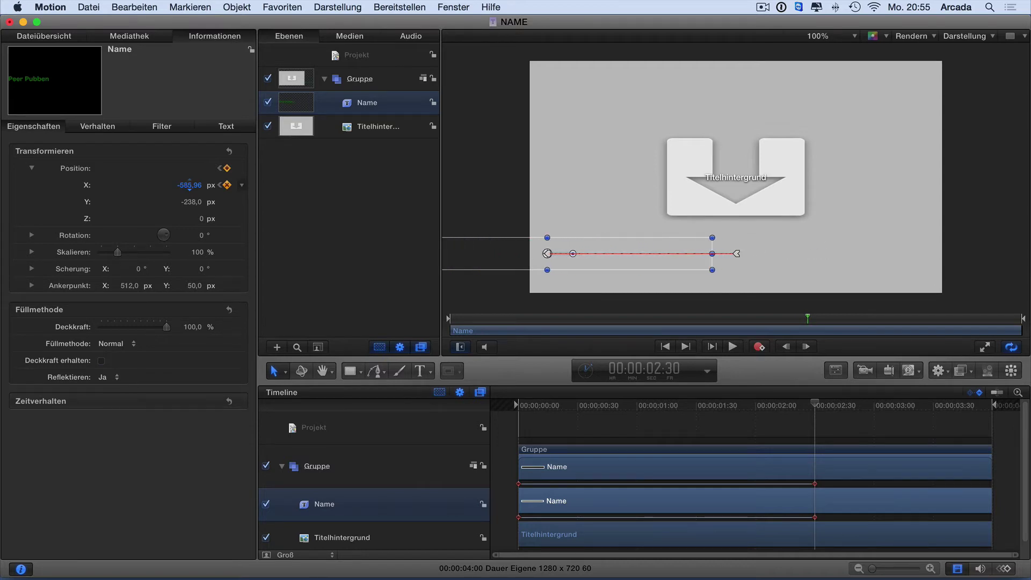
{"action": "left_click_drag", "start_coordinate": [619, 402], "coordinate": [514, 403]}
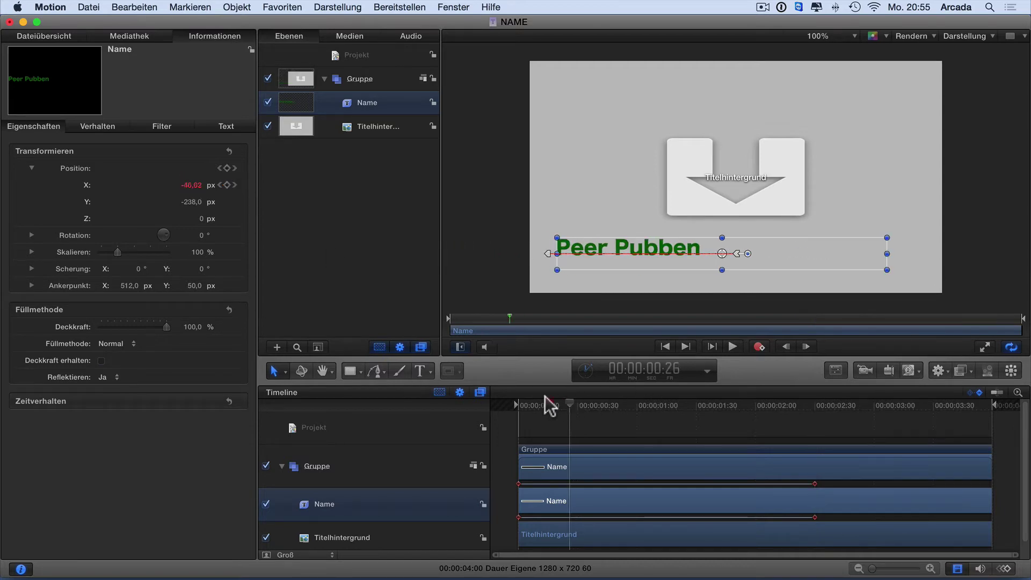
{"action": "left_click", "coordinate": [730, 348]}
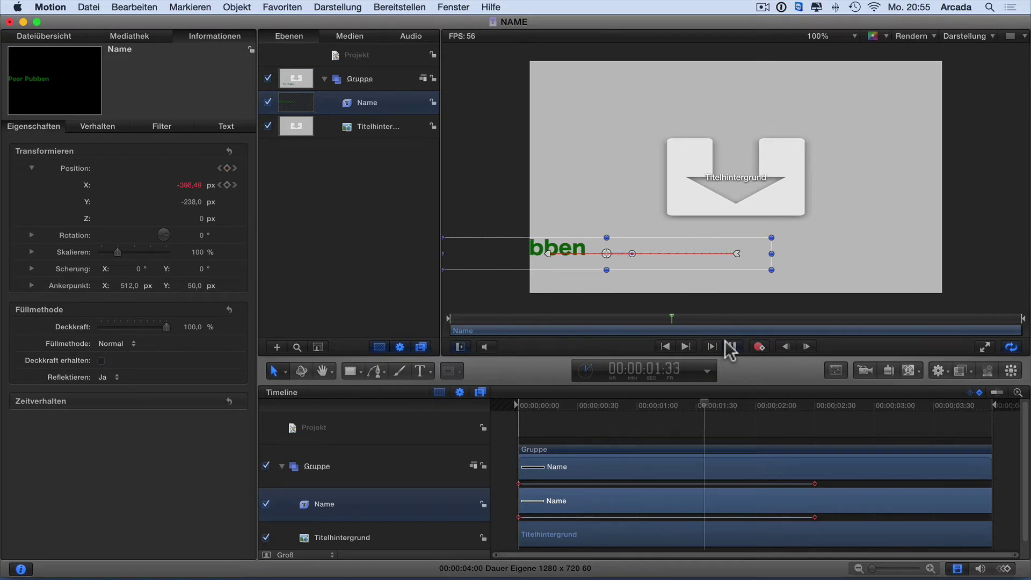
{"action": "left_click", "coordinate": [731, 348]}
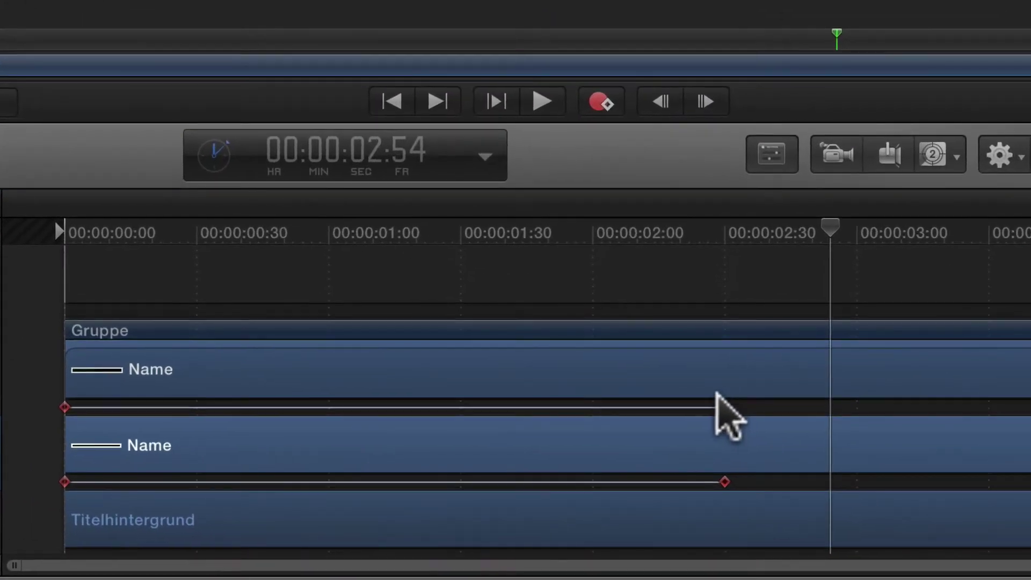
Step: Delete the end X keyframes on the group and Name curves, keeping the start keyframe
{"action": "left_click", "coordinate": [816, 483]}
{"action": "key", "text": "Delete"}
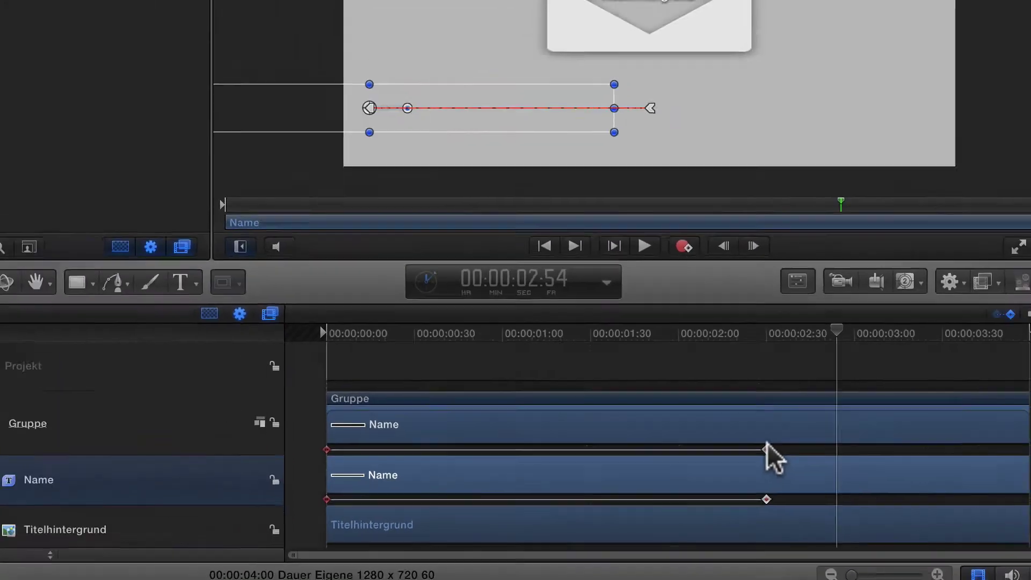
{"action": "key", "text": "BackSpace"}
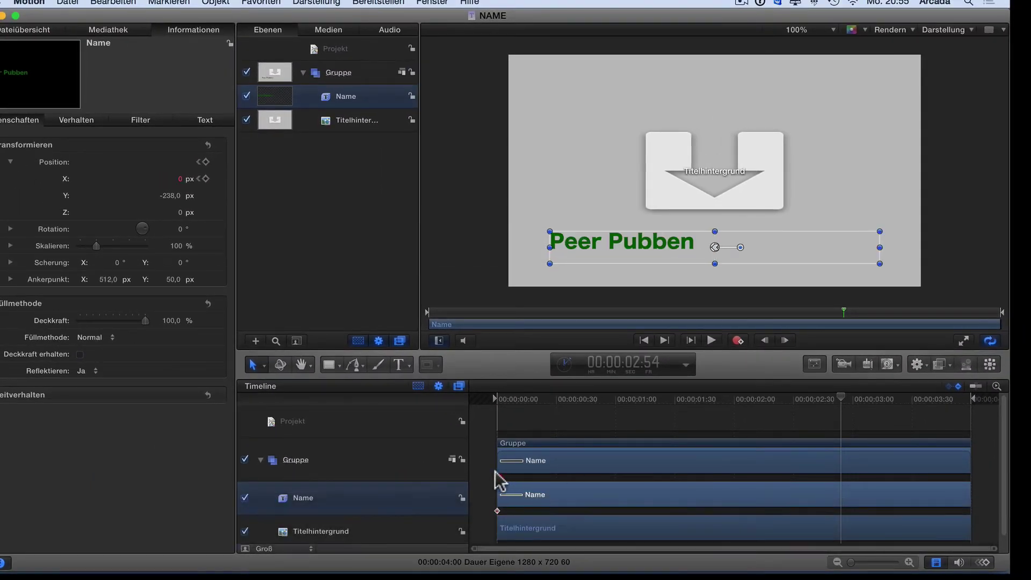
Step: Drag the starting Position X to about -565 px, off the left edge
{"action": "left_click", "coordinate": [496, 476]}
{"action": "left_click_drag", "start_coordinate": [535, 393], "coordinate": [492, 397]}
{"action": "left_click_drag", "start_coordinate": [179, 179], "coordinate": [151, 179]}
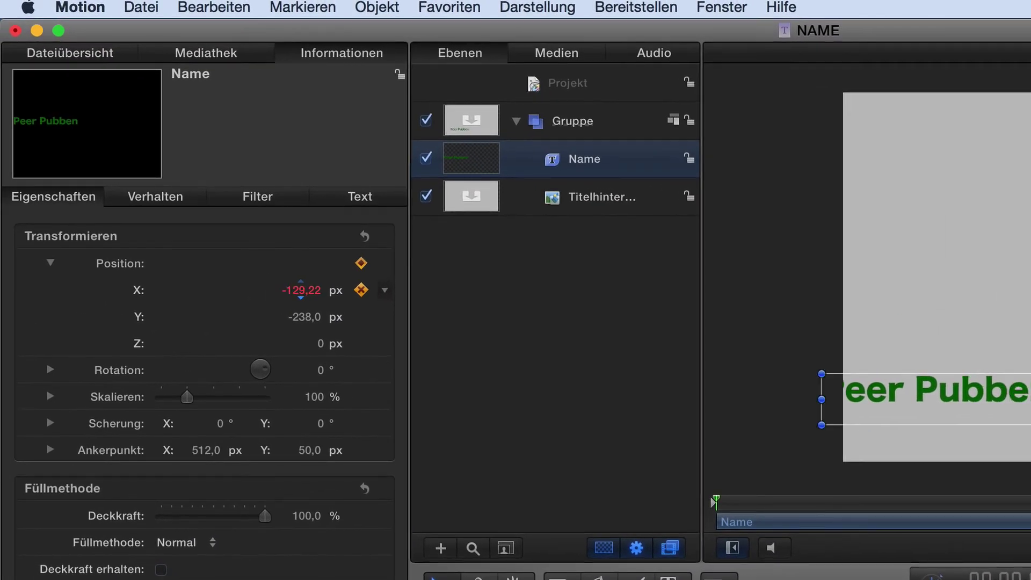
{"action": "mouse_move", "coordinate": [301, 290]}
{"action": "left_mouse_down"}
{"action": "mouse_move", "coordinate": [258, 290]}
{"action": "mouse_move", "coordinate": [294, 290]}
{"action": "left_mouse_up"}
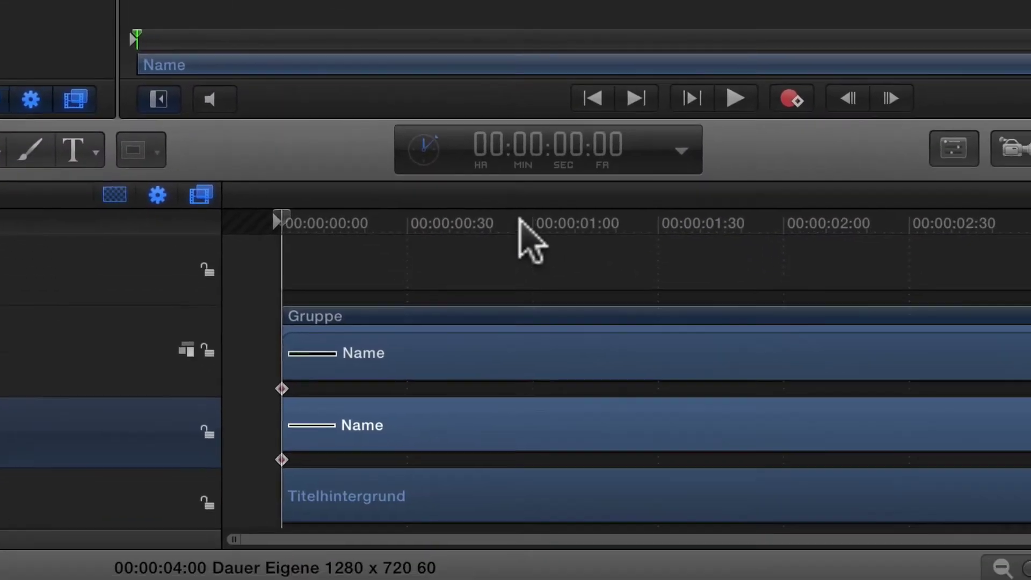
Step: Move the playhead to exactly 00:00:01:00 by entering 1:00 in the timecode display
{"action": "left_click", "coordinate": [531, 222]}
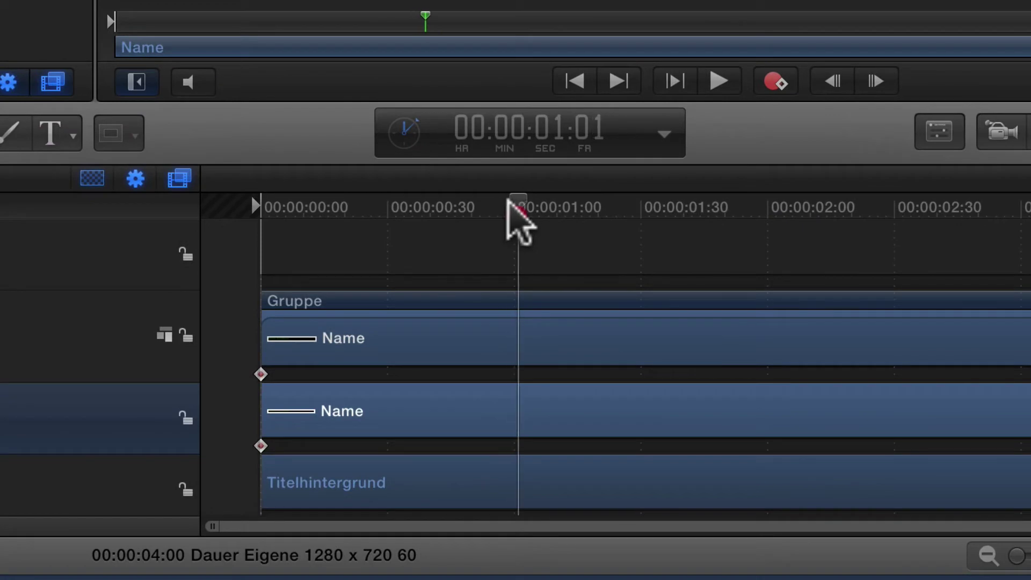
{"action": "left_click_drag", "start_coordinate": [508, 212], "coordinate": [480, 206]}
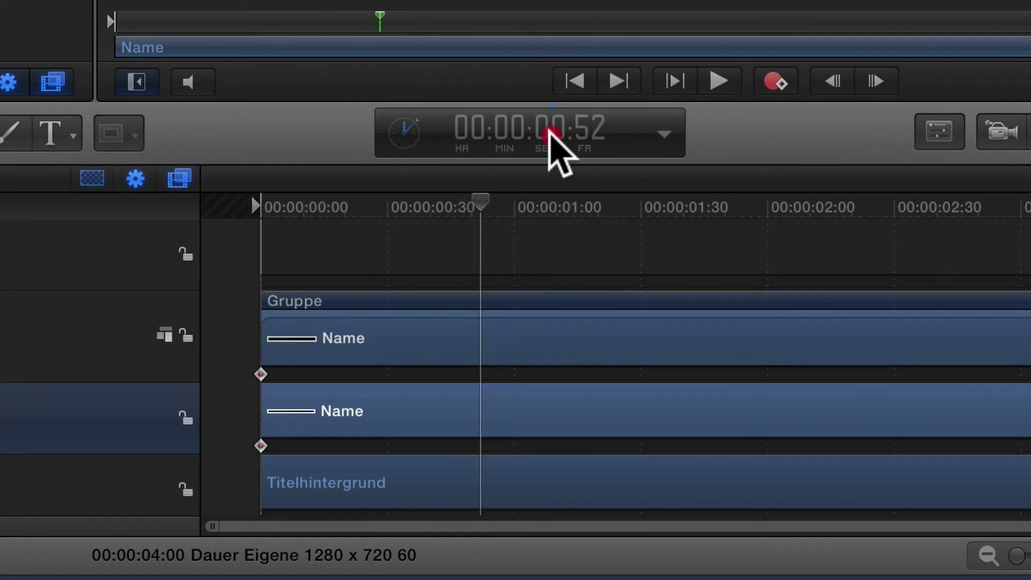
{"action": "left_click", "coordinate": [549, 133]}
{"action": "type", "text": "1"}
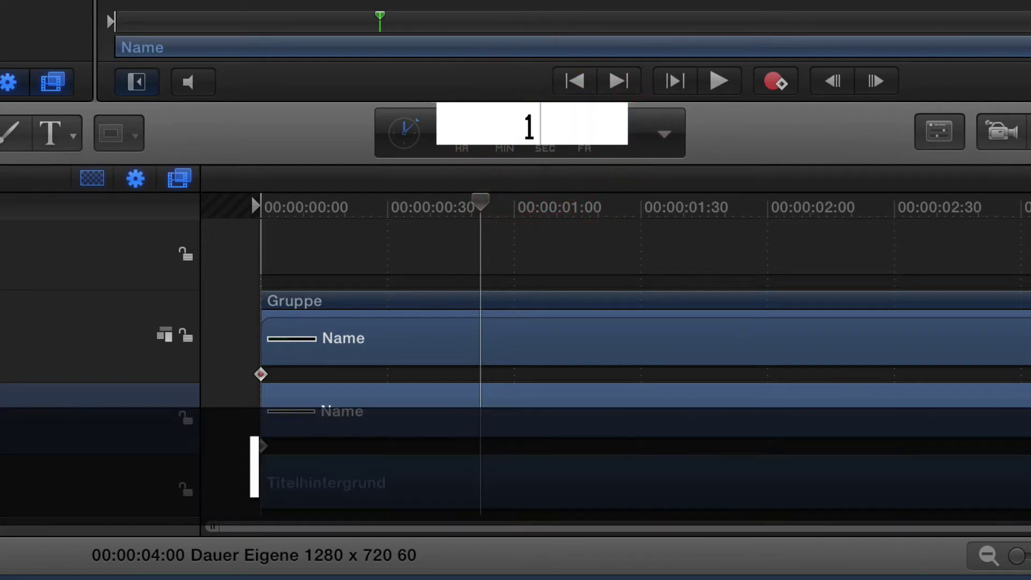
{"action": "key", "text": "Return"}
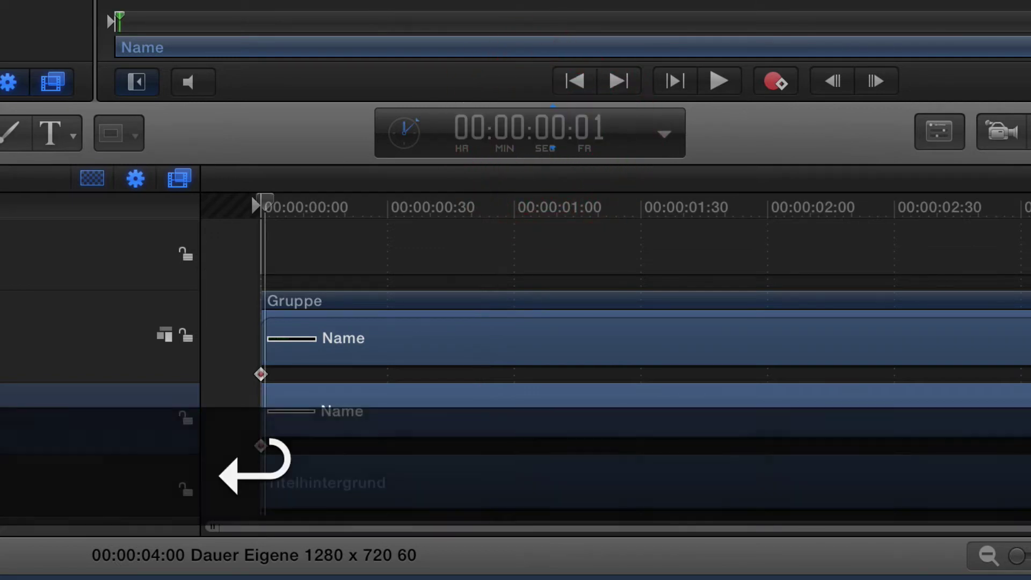
{"action": "left_click", "coordinate": [549, 133]}
{"action": "type", "text": "1:0"}
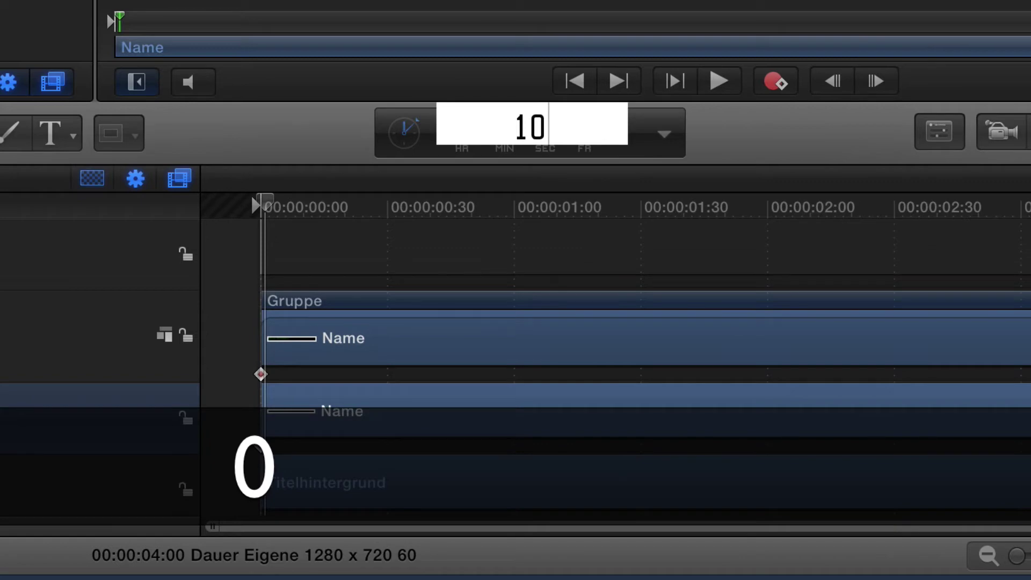
{"action": "type", "text": "0"}
{"action": "key", "text": "Return"}
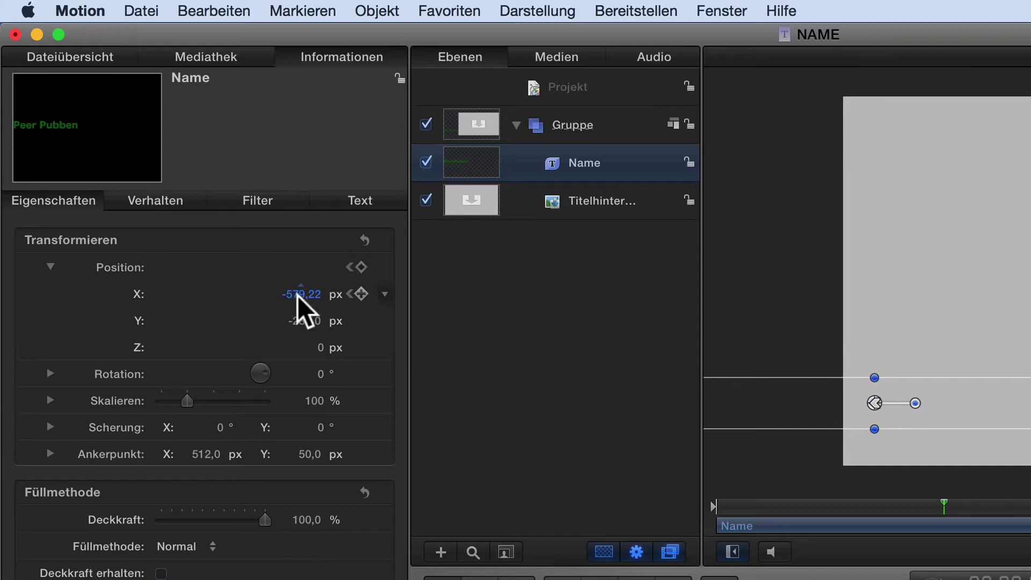
Step: Set Position X to 0 at one second and scrub to review the slide-in
{"action": "left_click_drag", "start_coordinate": [297, 296], "coordinate": [350, 295]}
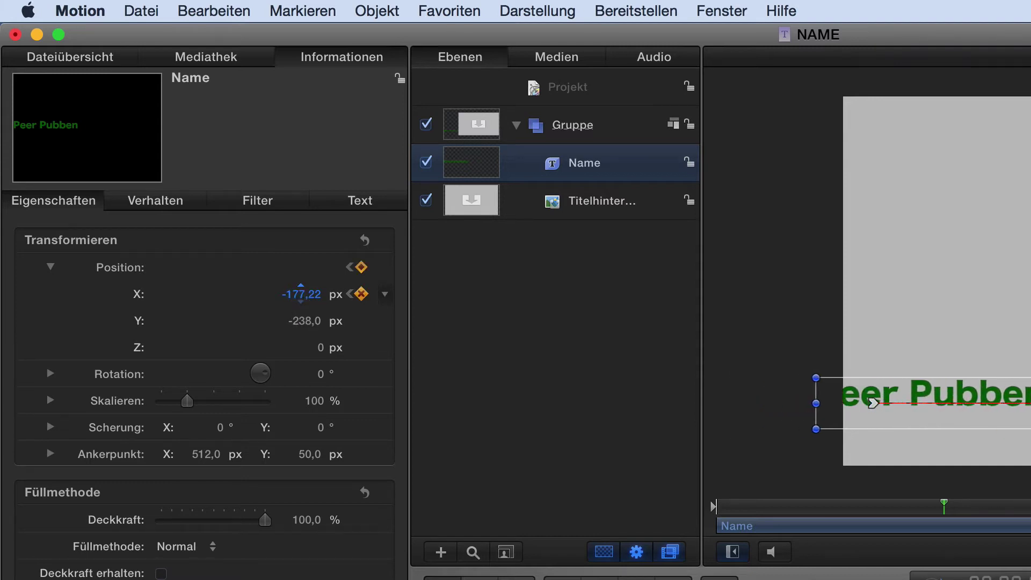
{"action": "left_click_drag", "start_coordinate": [297, 295], "coordinate": [325, 295]}
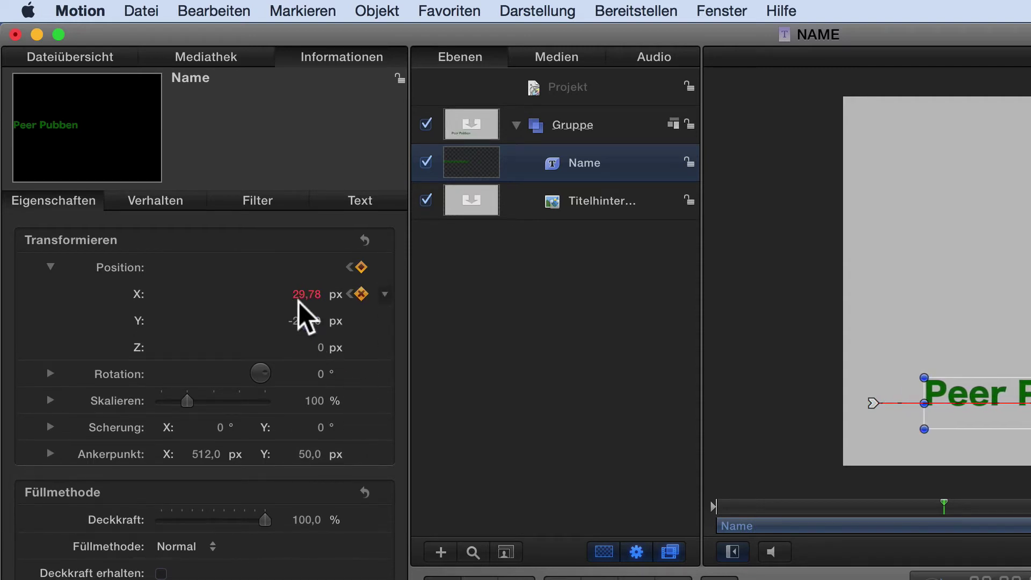
{"action": "left_click", "coordinate": [306, 294]}
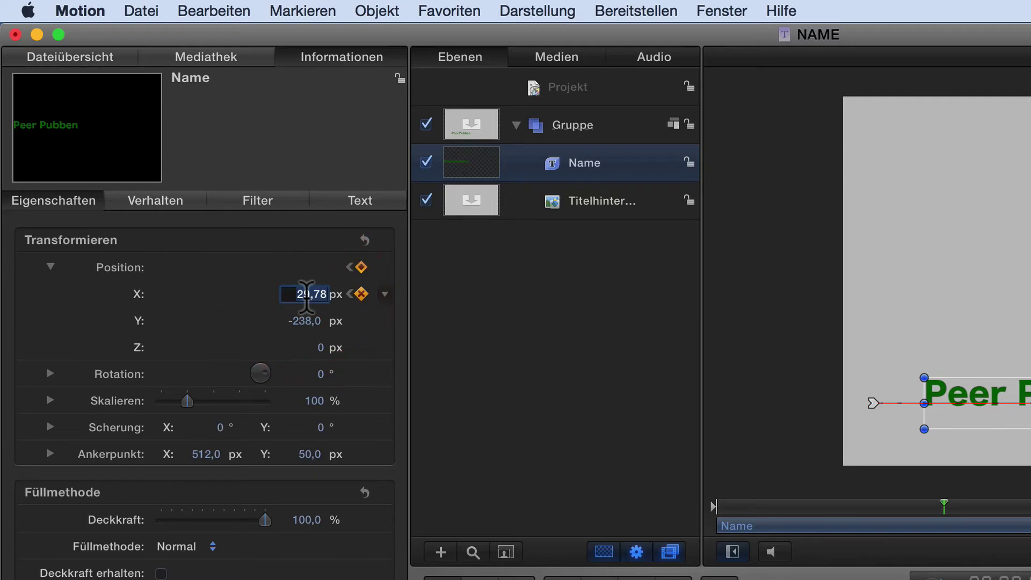
{"action": "type", "text": "0"}
{"action": "key", "text": "Return"}
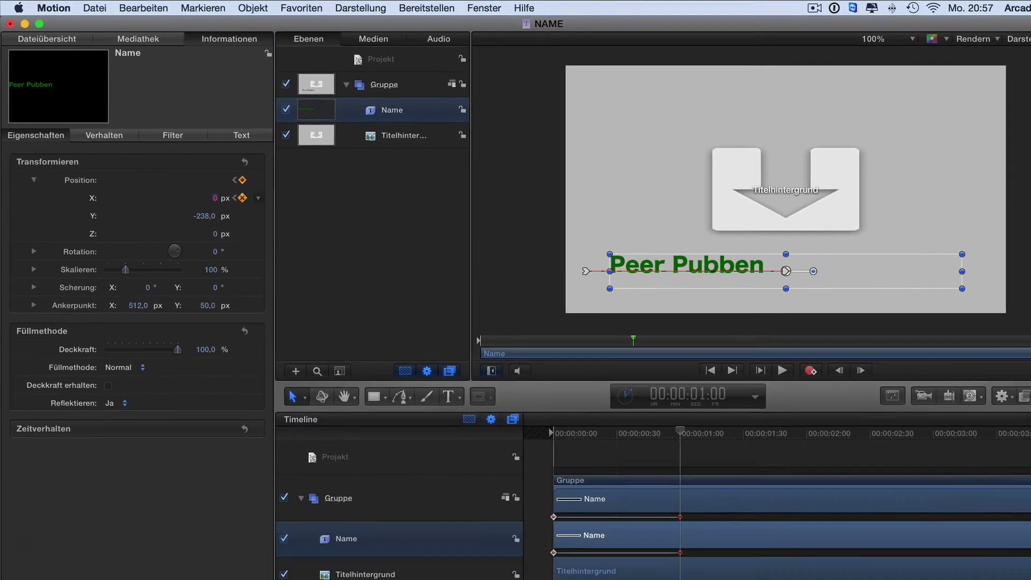
{"action": "left_click", "coordinate": [599, 403]}
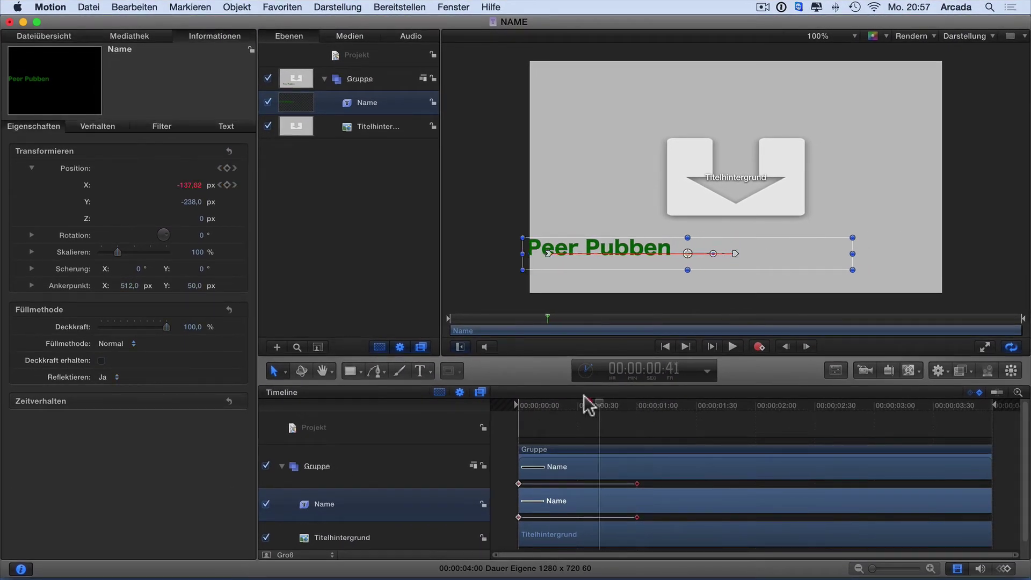
{"action": "mouse_move", "coordinate": [585, 397]}
{"action": "left_mouse_down"}
{"action": "mouse_move", "coordinate": [557, 397]}
{"action": "mouse_move", "coordinate": [634, 400]}
{"action": "left_mouse_up"}
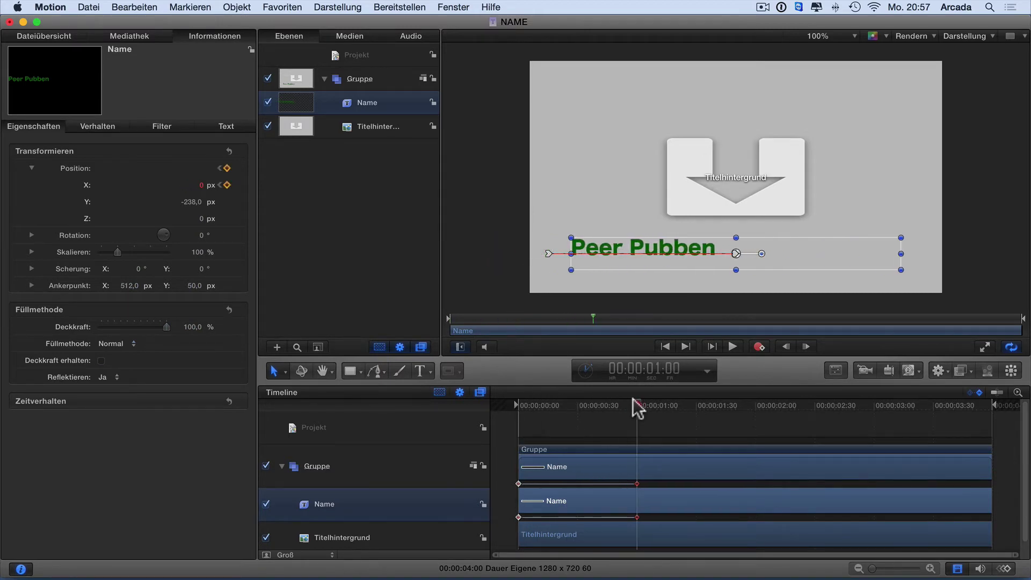
{"action": "left_click_drag", "start_coordinate": [633, 398], "coordinate": [766, 404]}
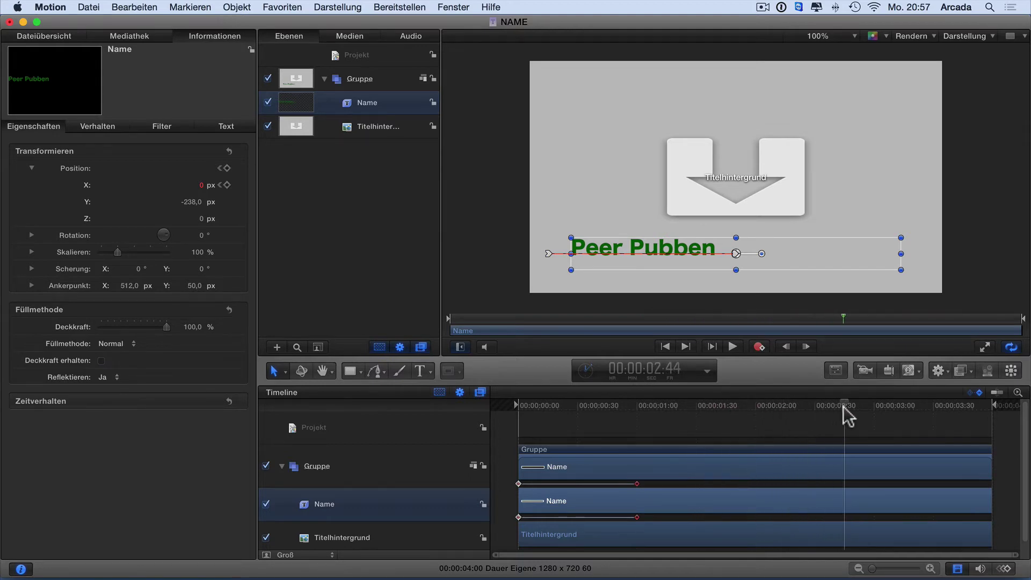
Step: Add X keyframes at 00:00:03:00 and the title's end, with the end value at -578,45 px
{"action": "left_click_drag", "start_coordinate": [865, 407], "coordinate": [869, 413]}
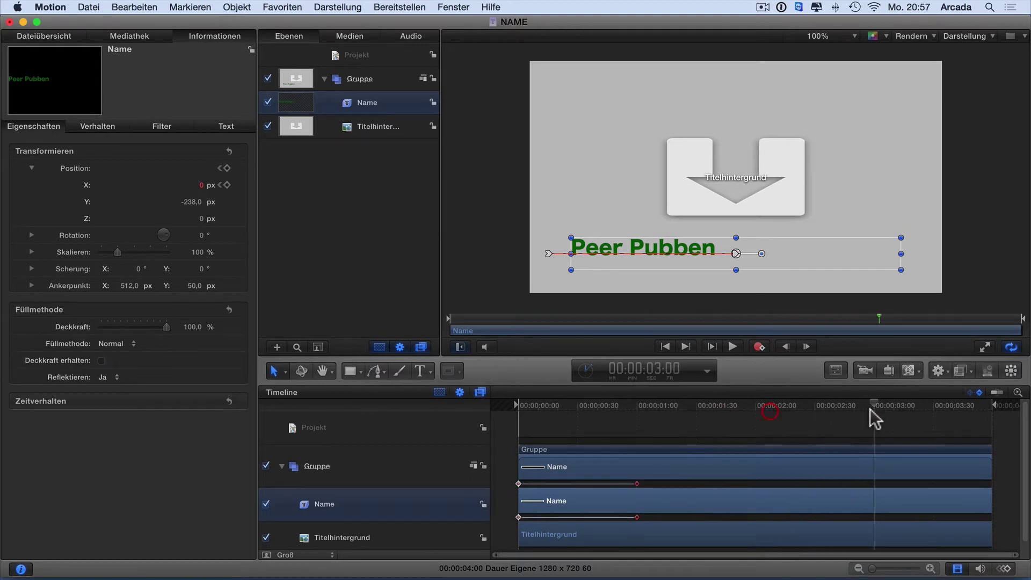
{"action": "left_click", "coordinate": [226, 186]}
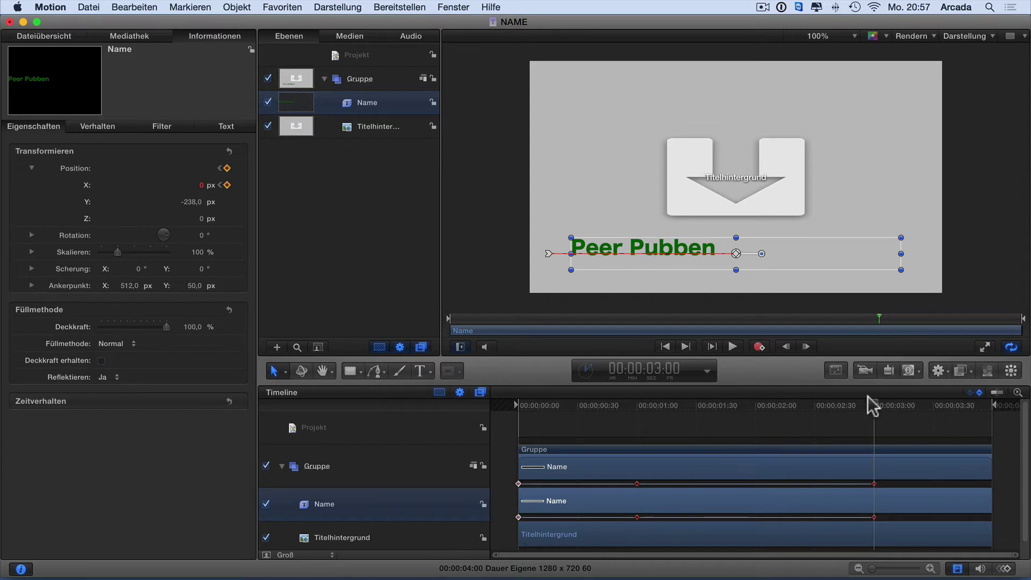
{"action": "left_click_drag", "start_coordinate": [873, 406], "coordinate": [994, 408]}
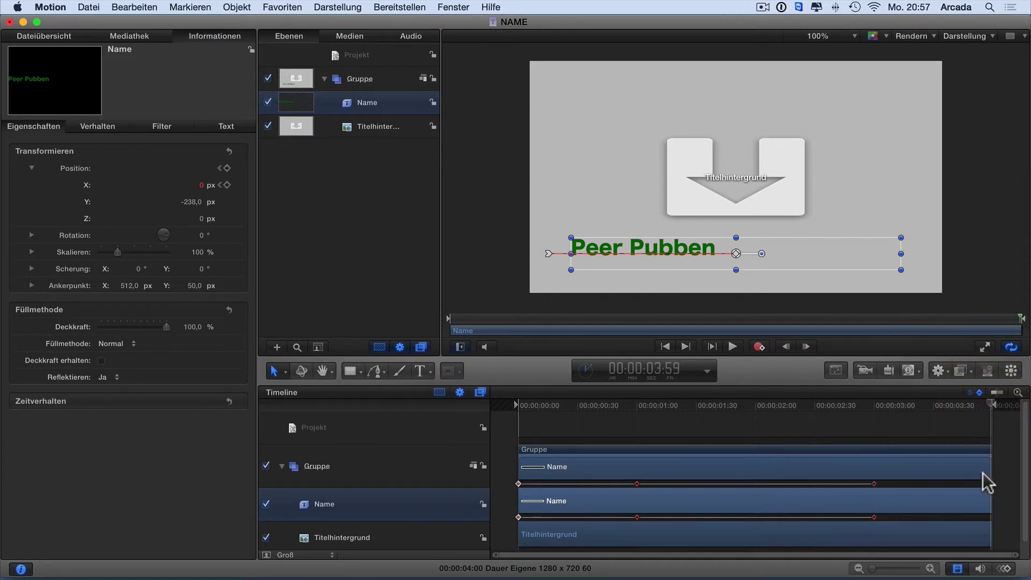
{"action": "left_click", "coordinate": [228, 186]}
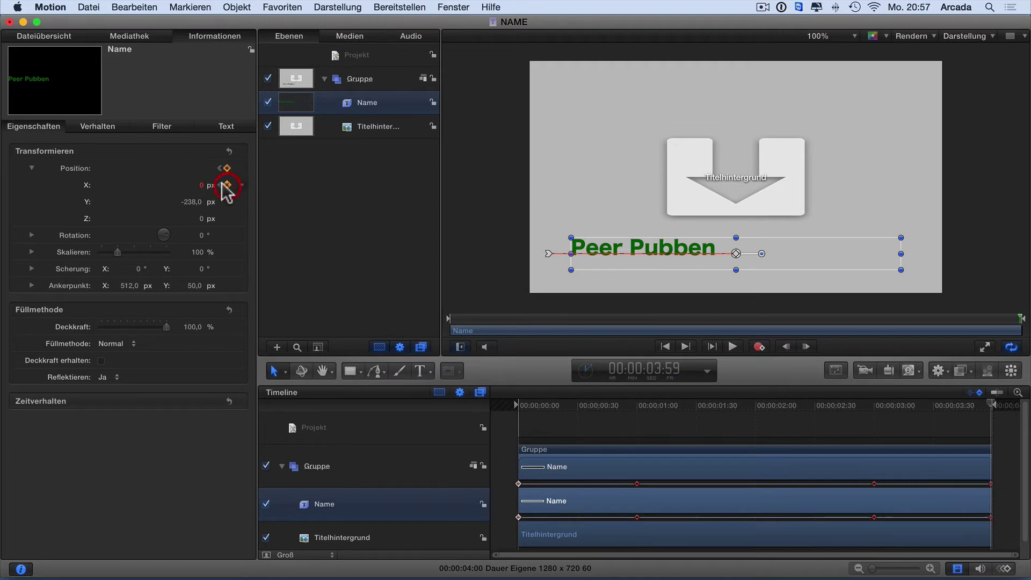
{"action": "left_click_drag", "start_coordinate": [198, 185], "coordinate": [80, 185]}
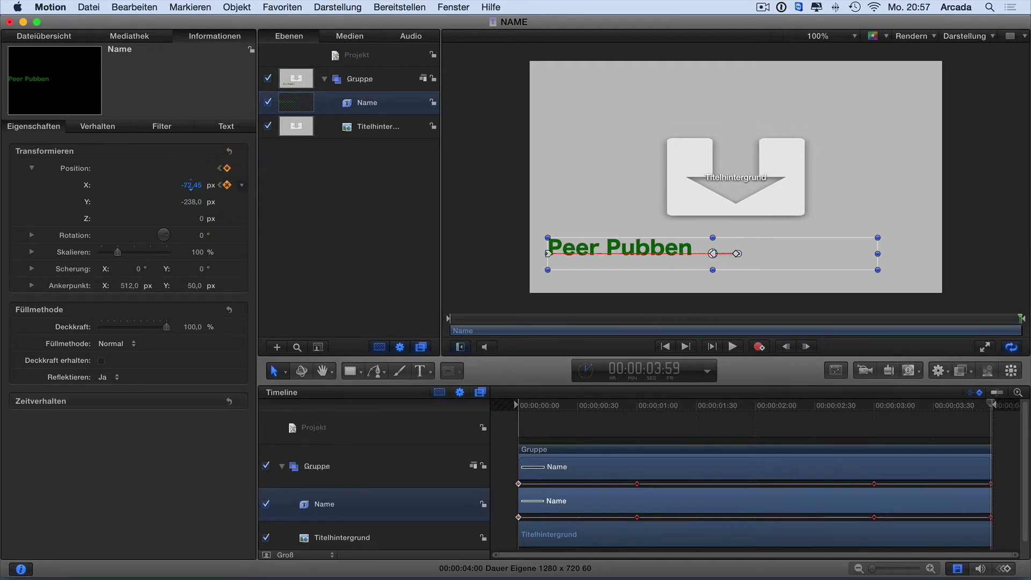
{"action": "left_click_drag", "start_coordinate": [189, 185], "coordinate": [24, 185]}
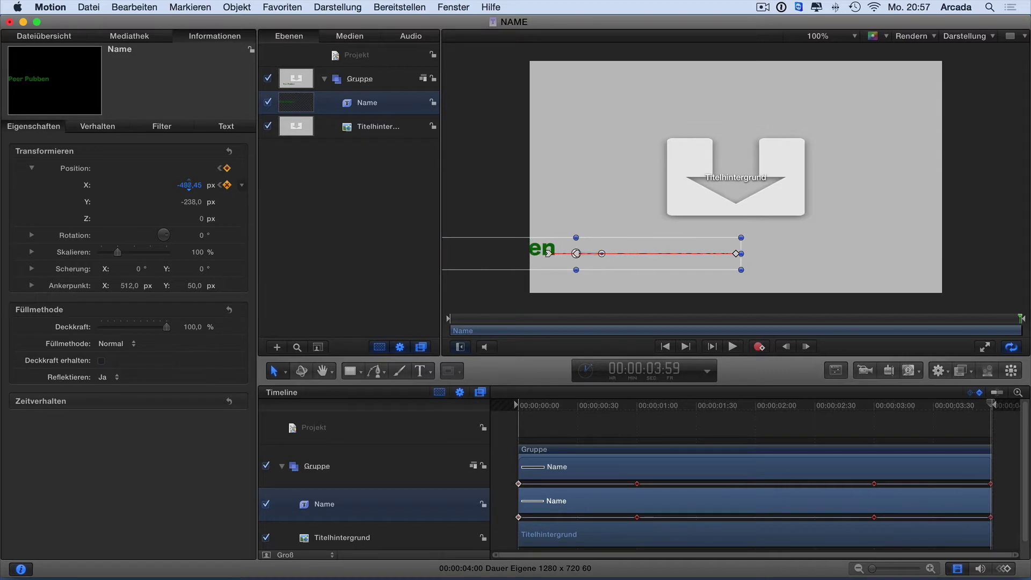
{"action": "left_click_drag", "start_coordinate": [189, 185], "coordinate": [204, 182]}
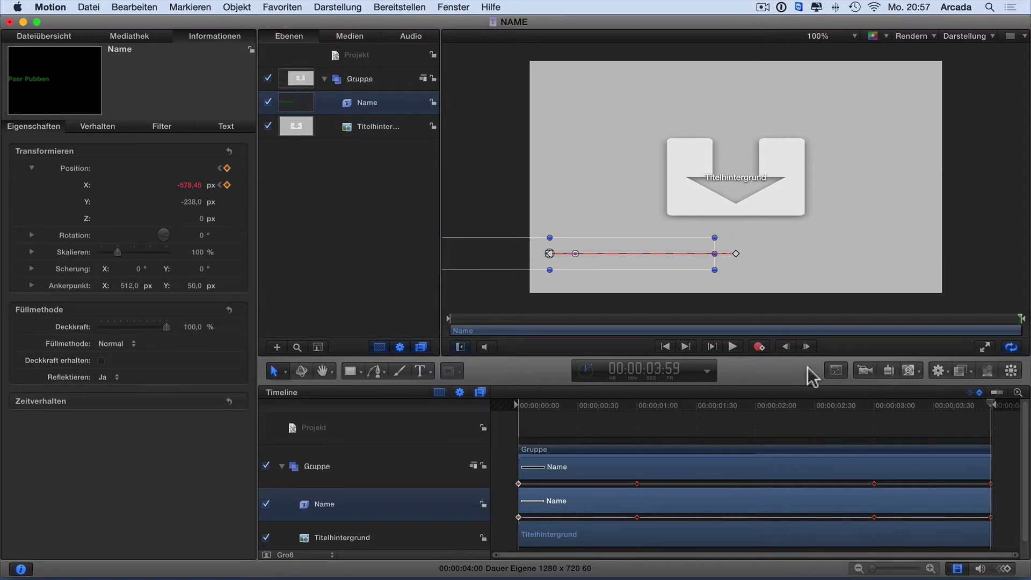
{"action": "left_click", "coordinate": [733, 347]}
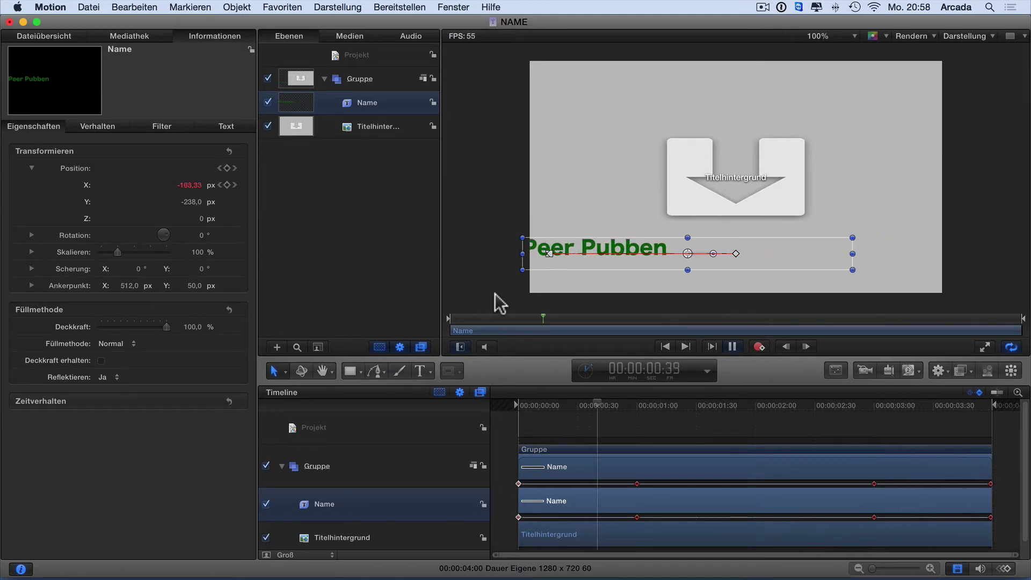
{"action": "key", "text": "space"}
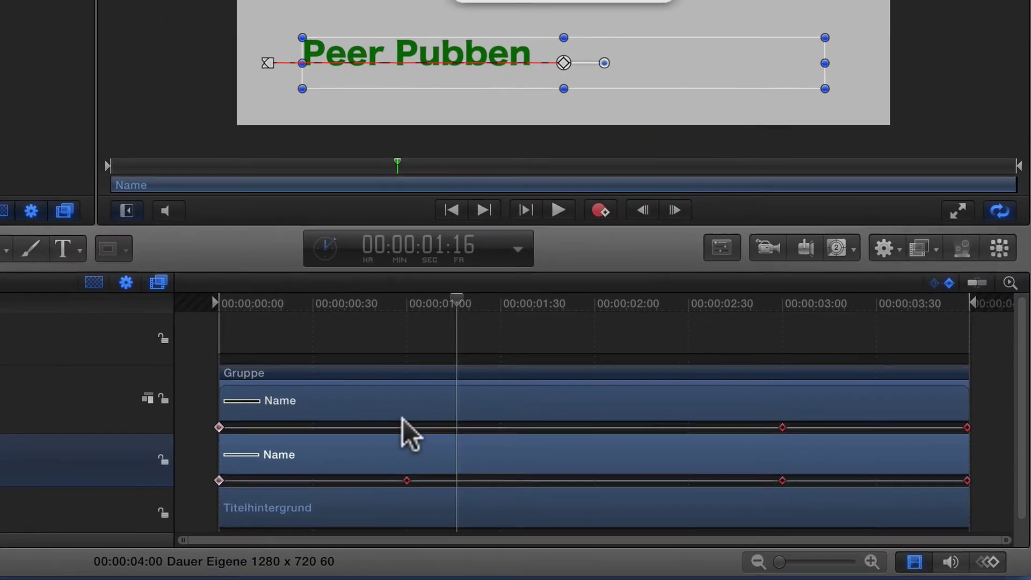
Step: Show the Name keyframes with Im Keyframe-Editor zeigen and select the Position.X curve
{"action": "right_click", "coordinate": [637, 484]}
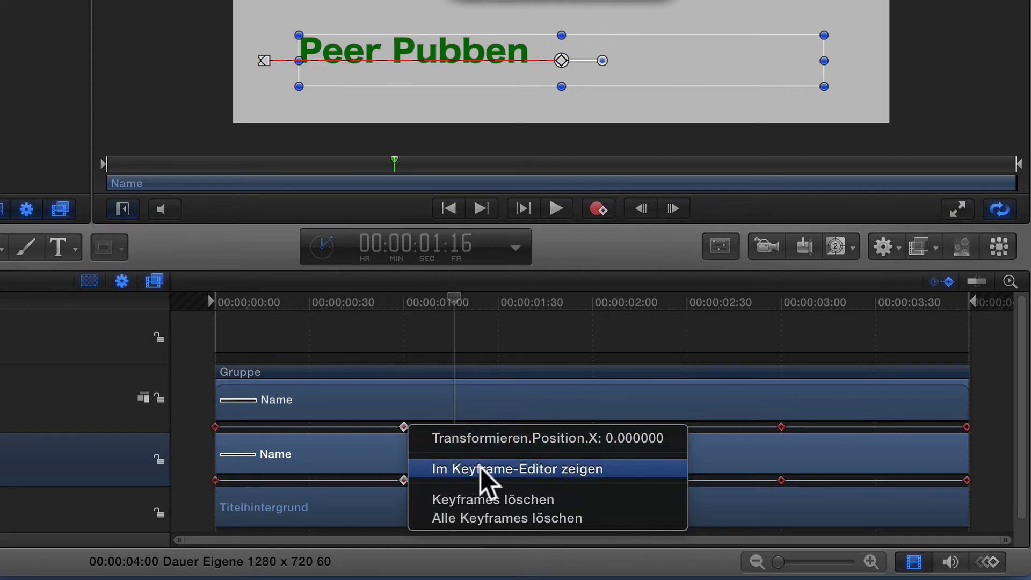
{"action": "left_click", "coordinate": [550, 470]}
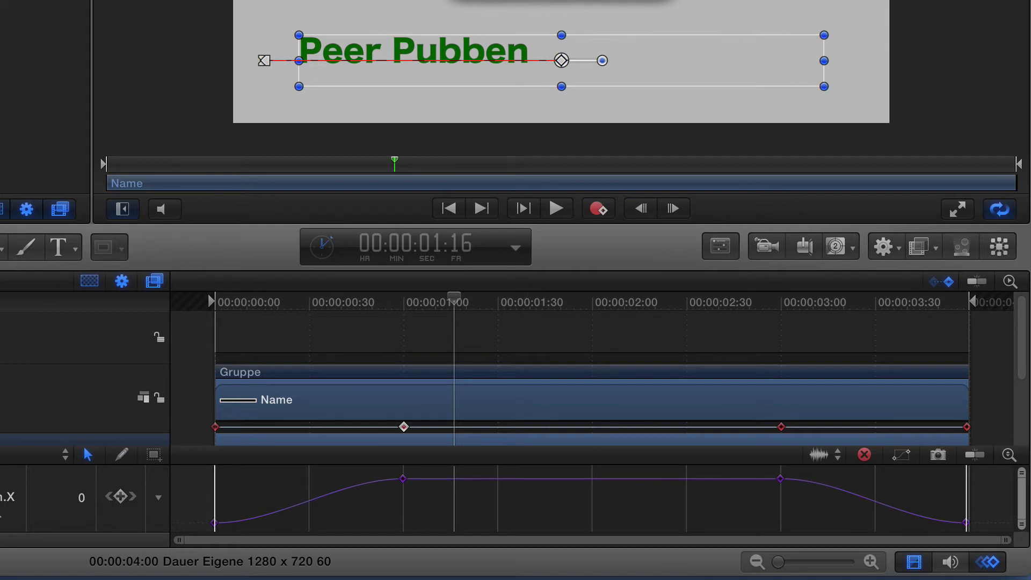
{"action": "left_click", "coordinate": [8, 497]}
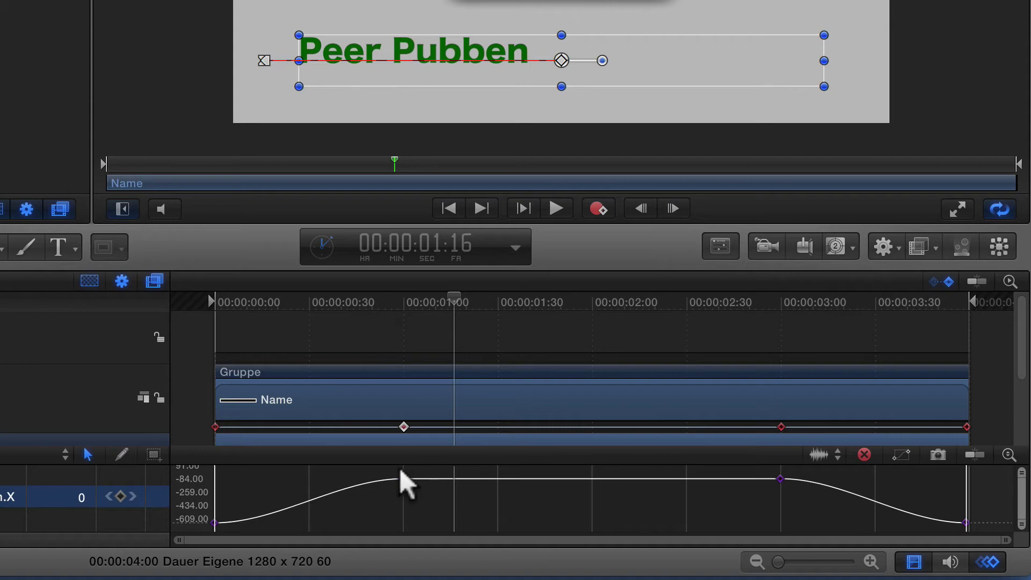
{"action": "left_click_drag", "start_coordinate": [403, 478], "coordinate": [403, 485]}
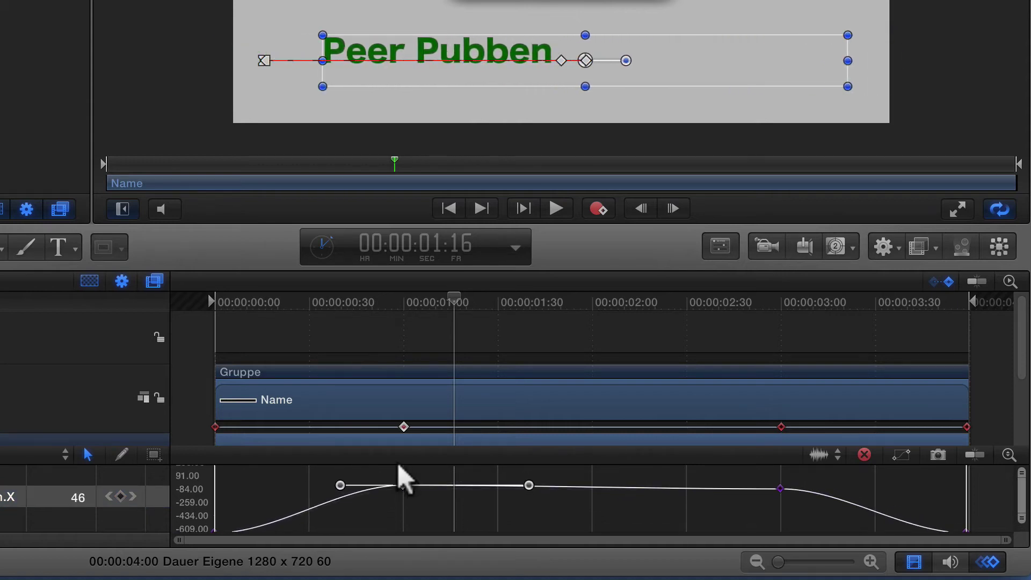
{"action": "key", "text": "super+z"}
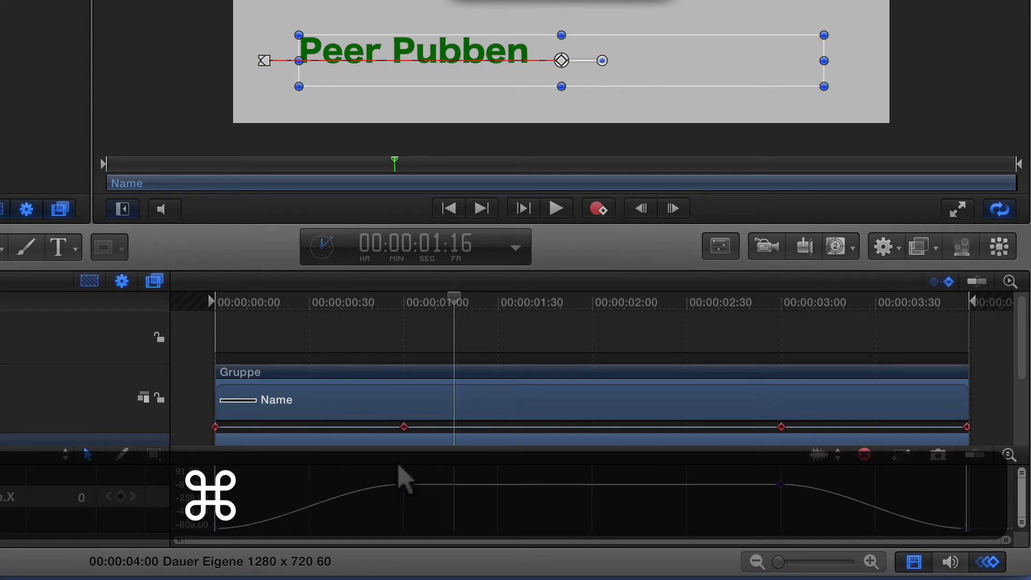
{"action": "key", "text": "super+z"}
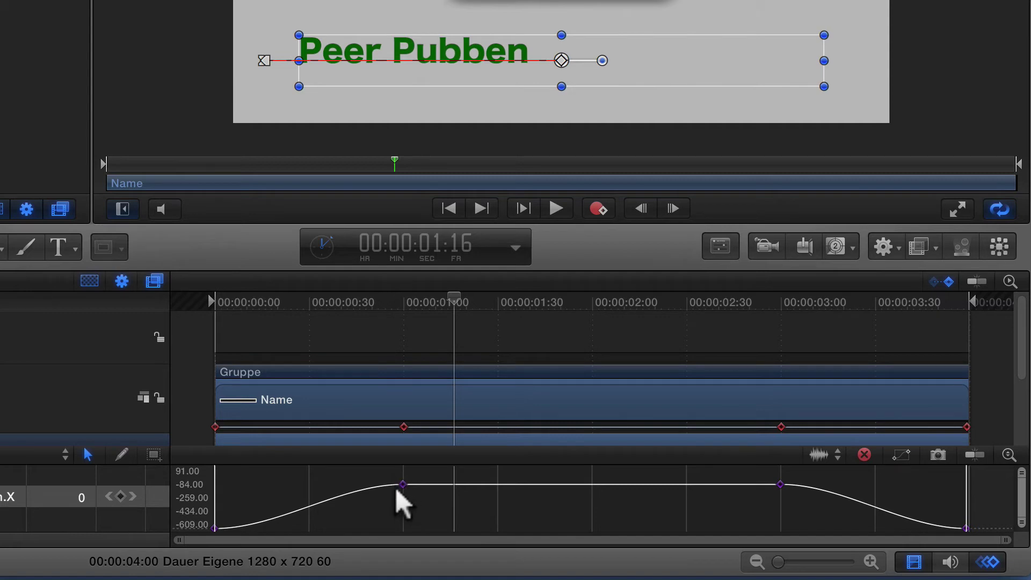
{"action": "left_click", "coordinate": [555, 205]}
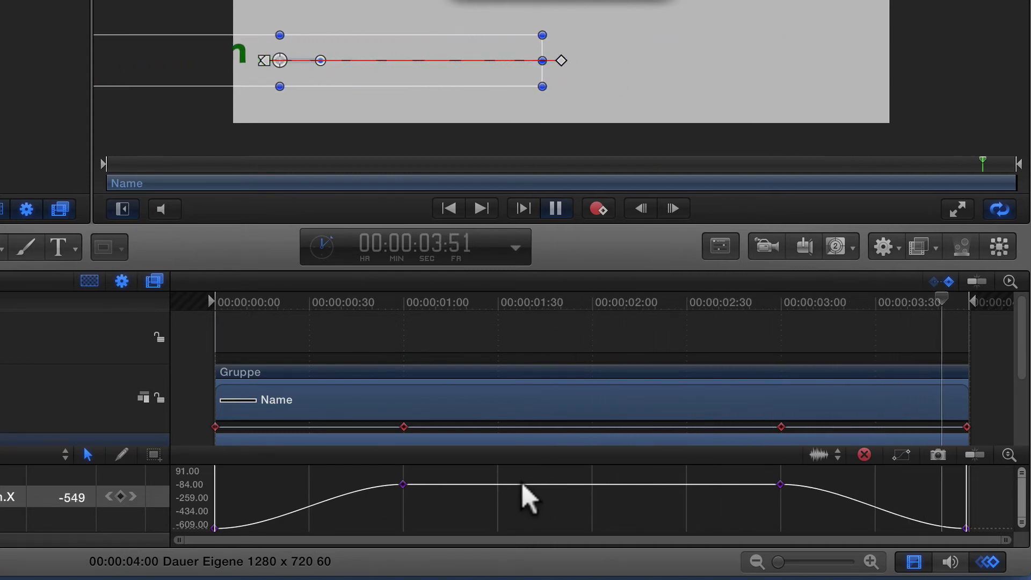
Step: Ease the slide-in: Verlangsamen at the 1-second keyframe, Beschleunigen at the first
{"action": "left_click", "coordinate": [403, 484]}
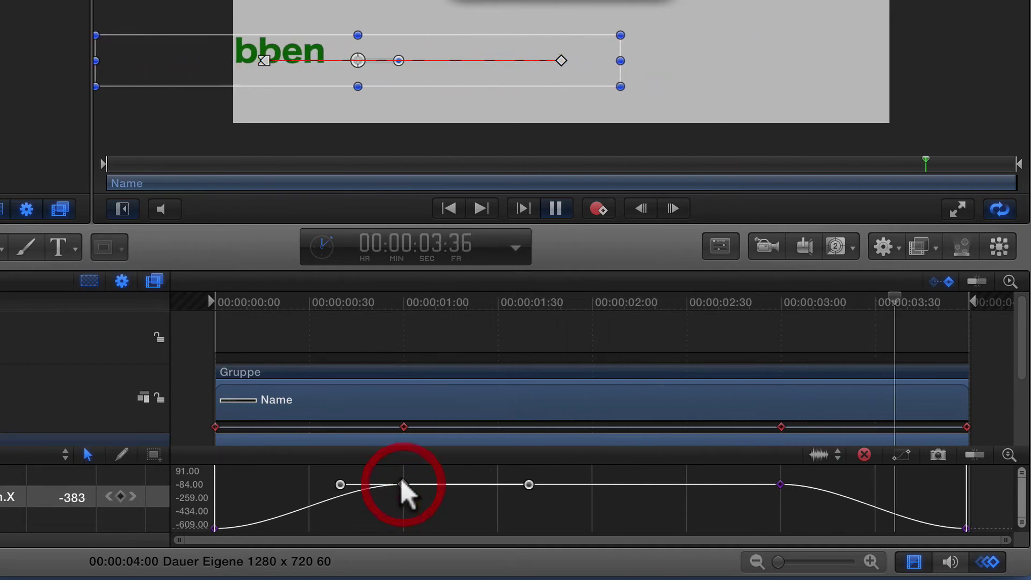
{"action": "right_click", "coordinate": [403, 483]}
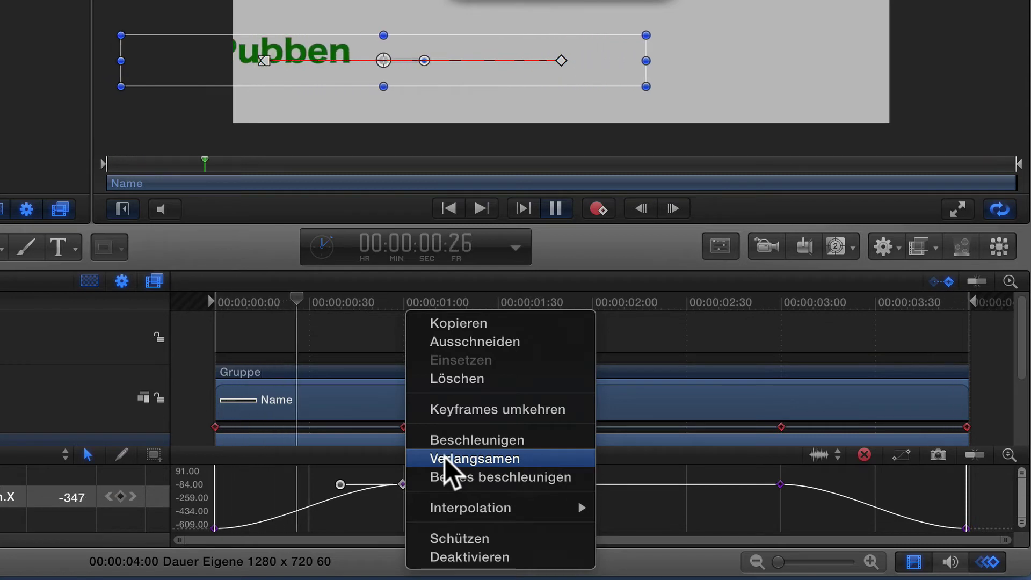
{"action": "left_click", "coordinate": [443, 459]}
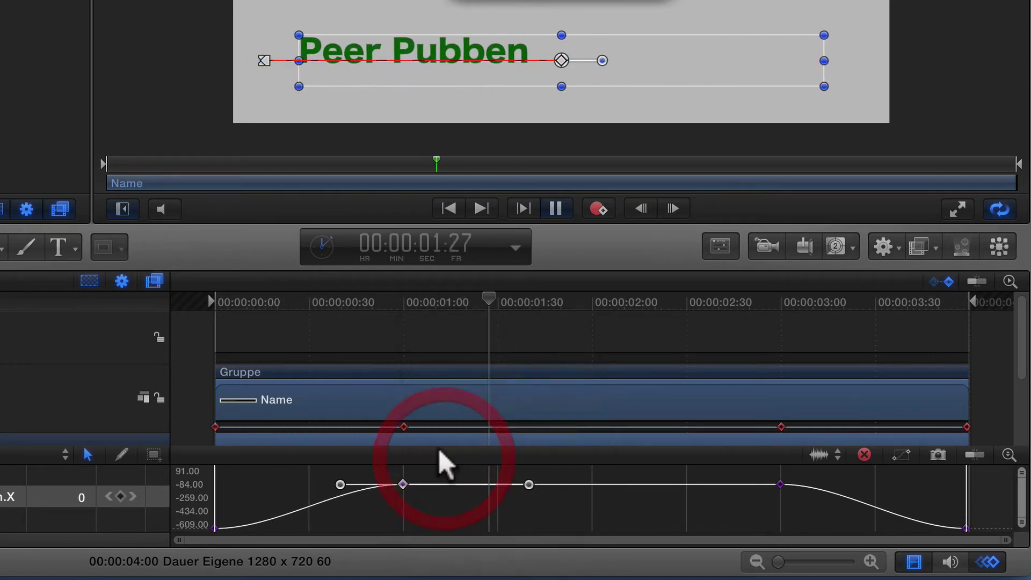
{"action": "right_click", "coordinate": [213, 525]}
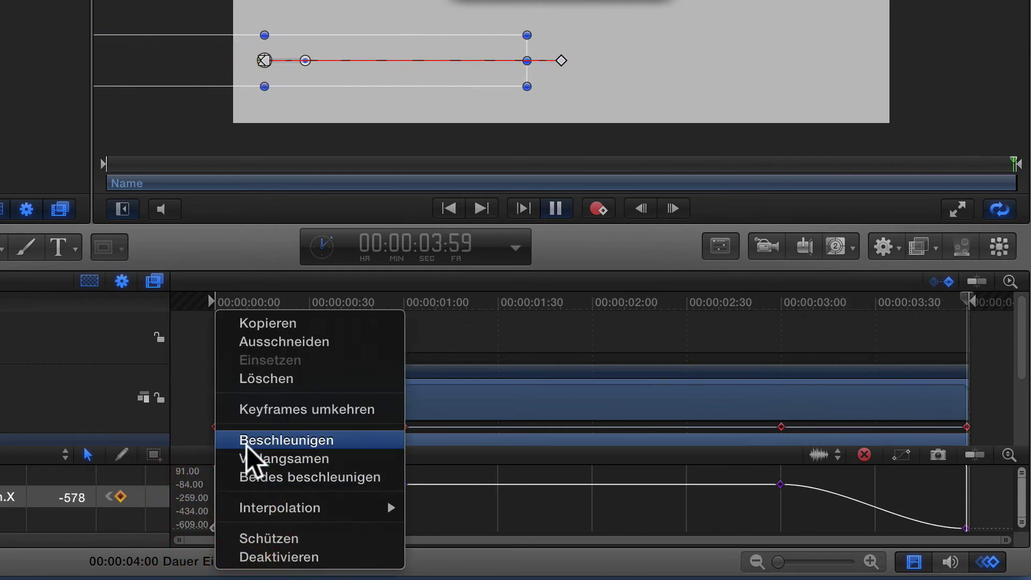
{"action": "left_click", "coordinate": [246, 439]}
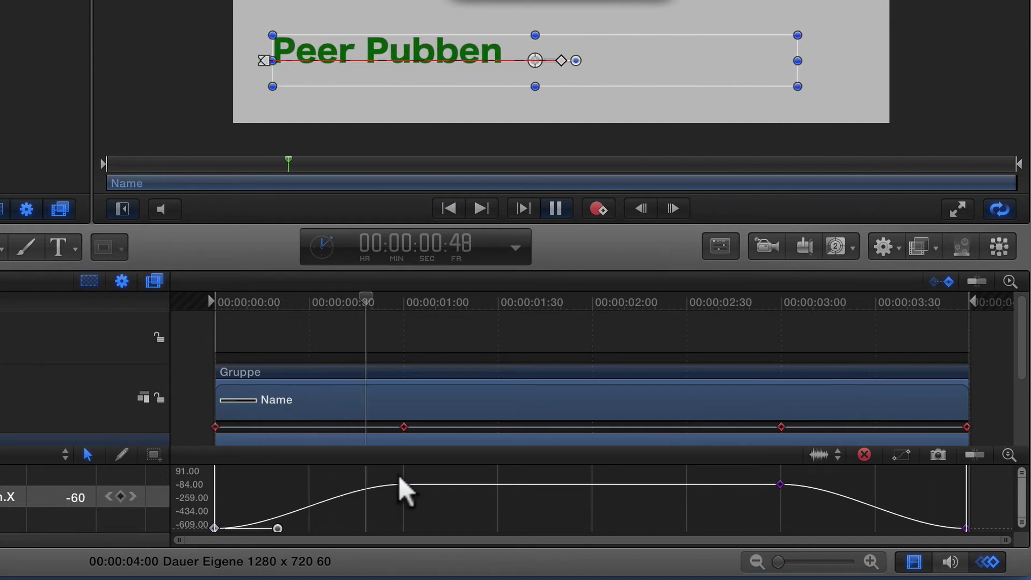
Step: Ease the slide-out: Verlangsamen at the 3-second keyframe, Beschleunigen at the last
{"action": "right_click", "coordinate": [780, 482]}
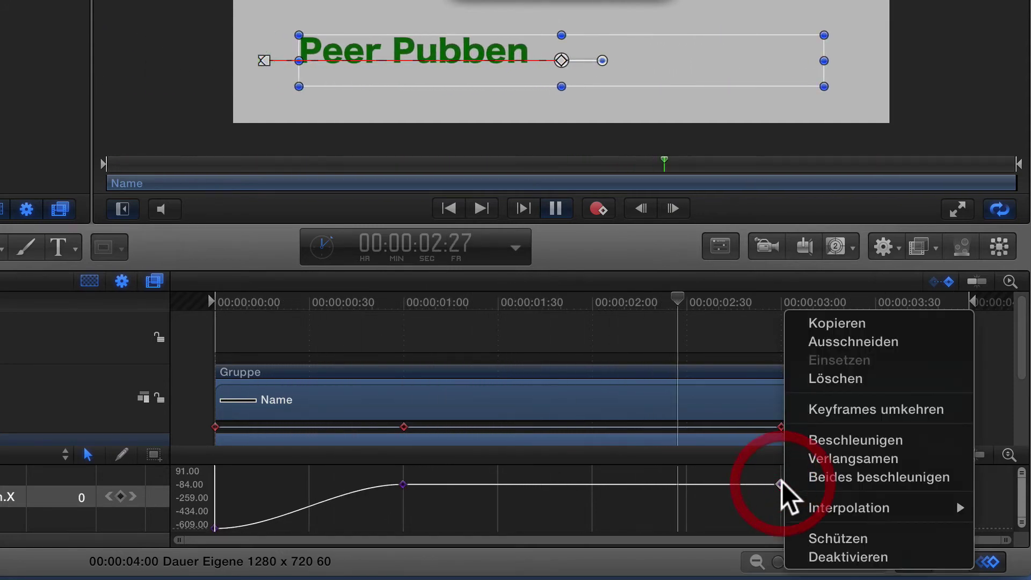
{"action": "left_click", "coordinate": [826, 457]}
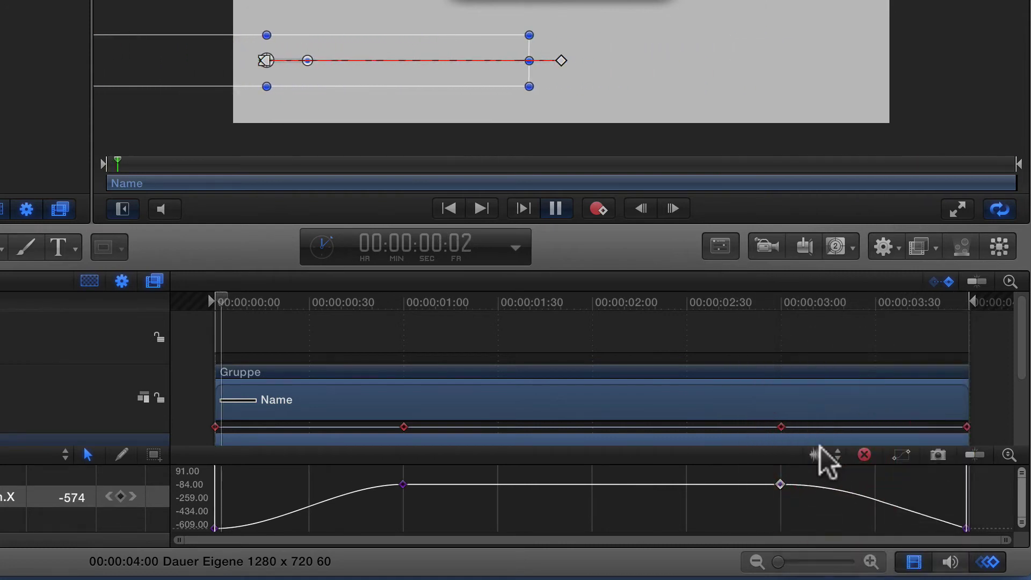
{"action": "right_click", "coordinate": [967, 524]}
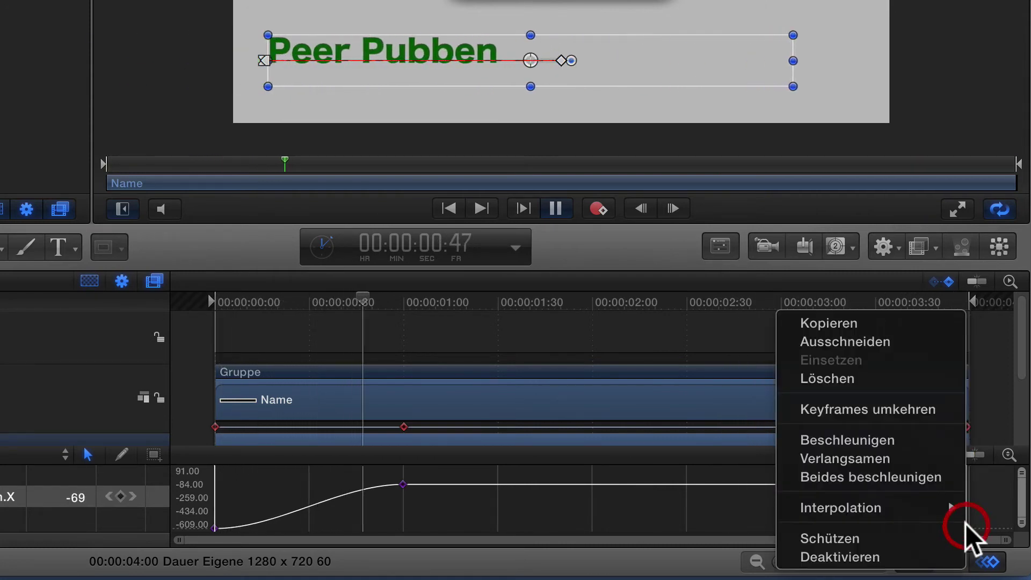
{"action": "left_click", "coordinate": [896, 442]}
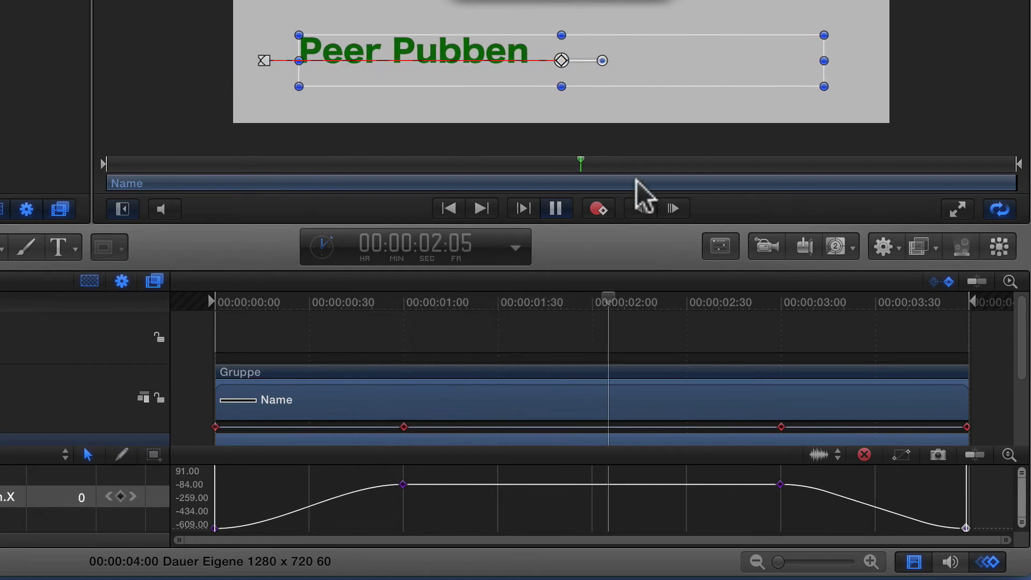
Step: Set the 1-second Position X keyframe's interpolation to Bezier
{"action": "right_click", "coordinate": [400, 482]}
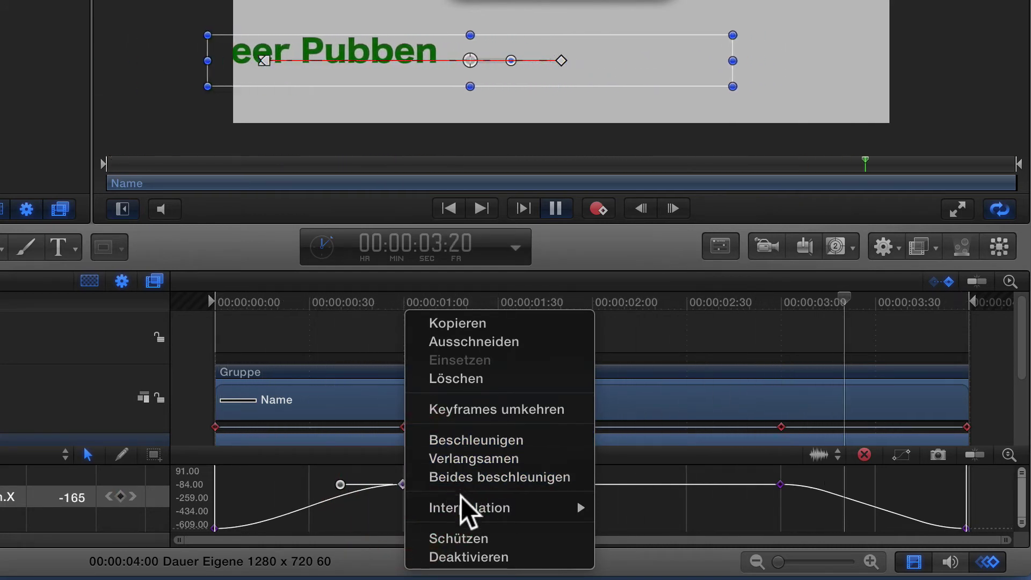
{"action": "mouse_move", "coordinate": [461, 504]}
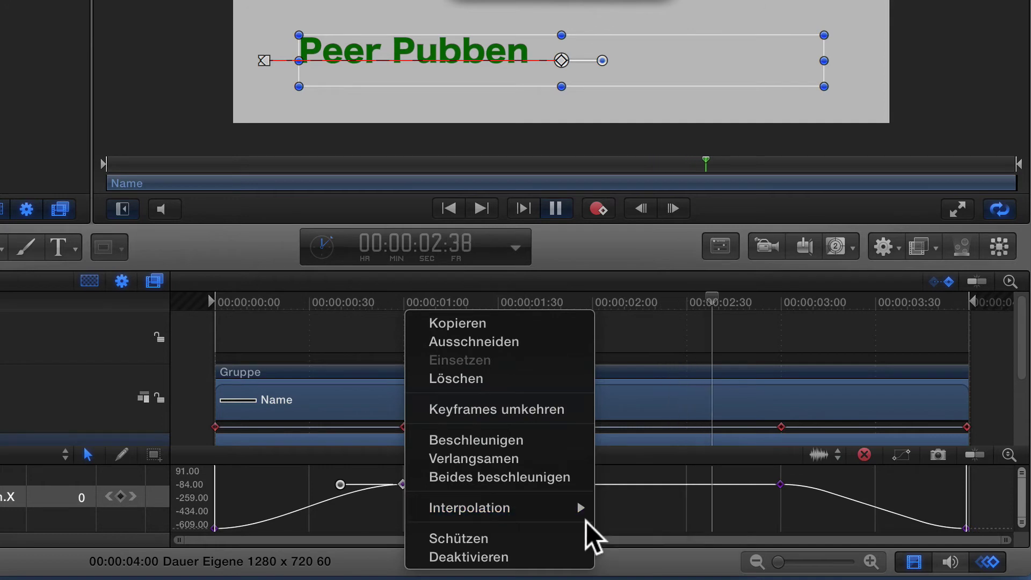
{"action": "mouse_move", "coordinate": [579, 509]}
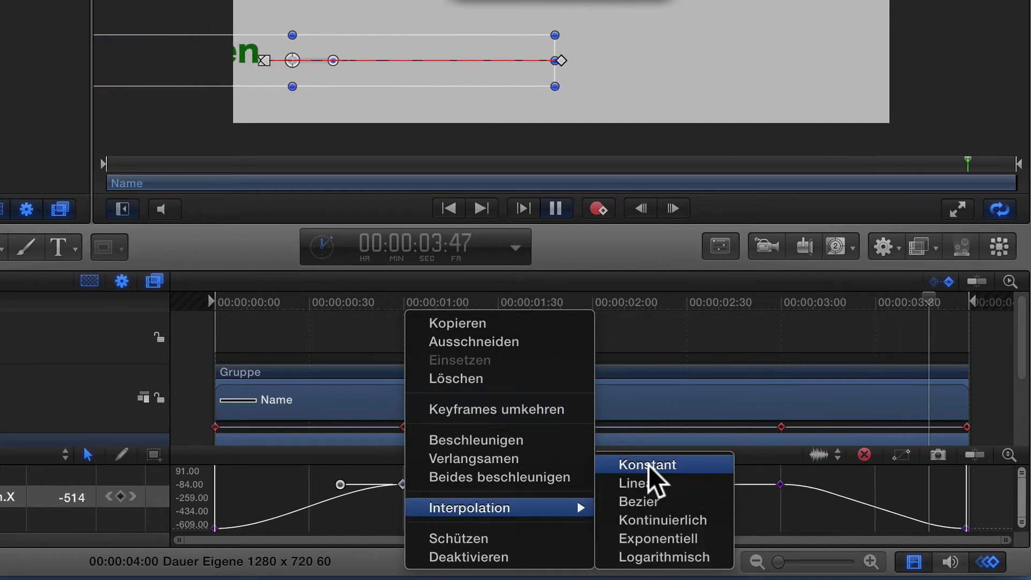
{"action": "left_click", "coordinate": [650, 501]}
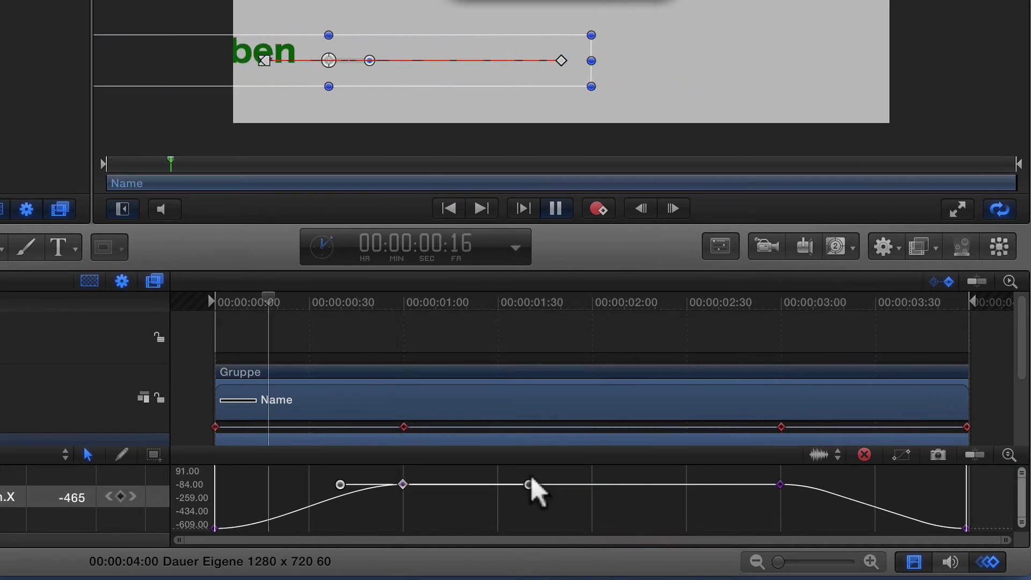
{"action": "left_click_drag", "start_coordinate": [529, 483], "coordinate": [519, 452]}
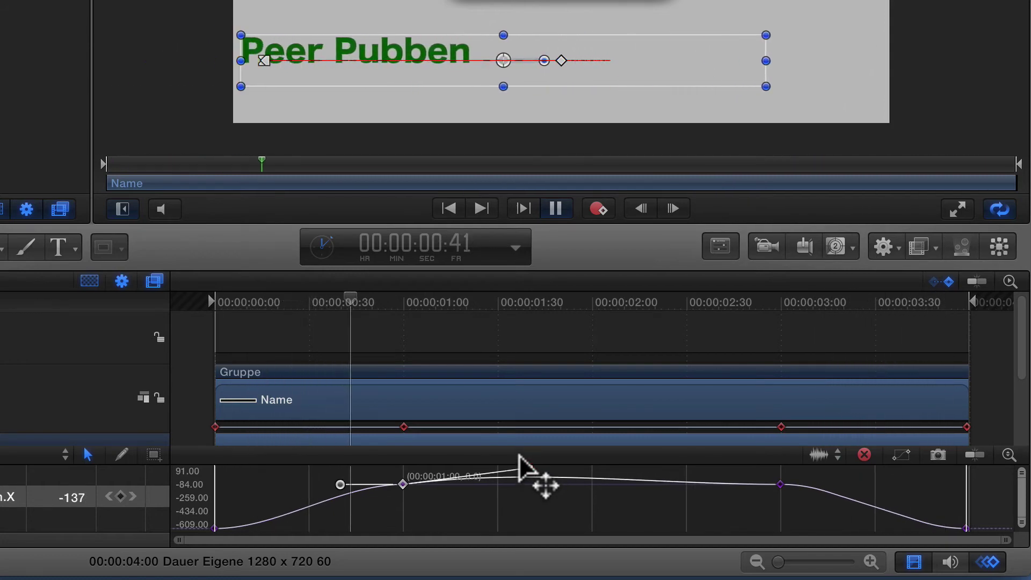
{"action": "left_click_drag", "start_coordinate": [519, 455], "coordinate": [532, 486]}
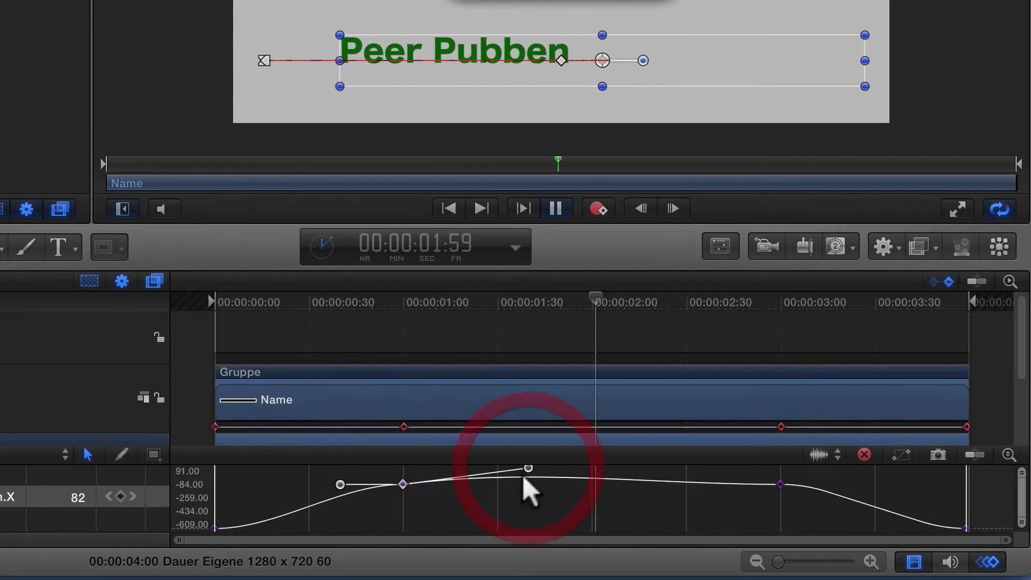
{"action": "key", "text": "super+z"}
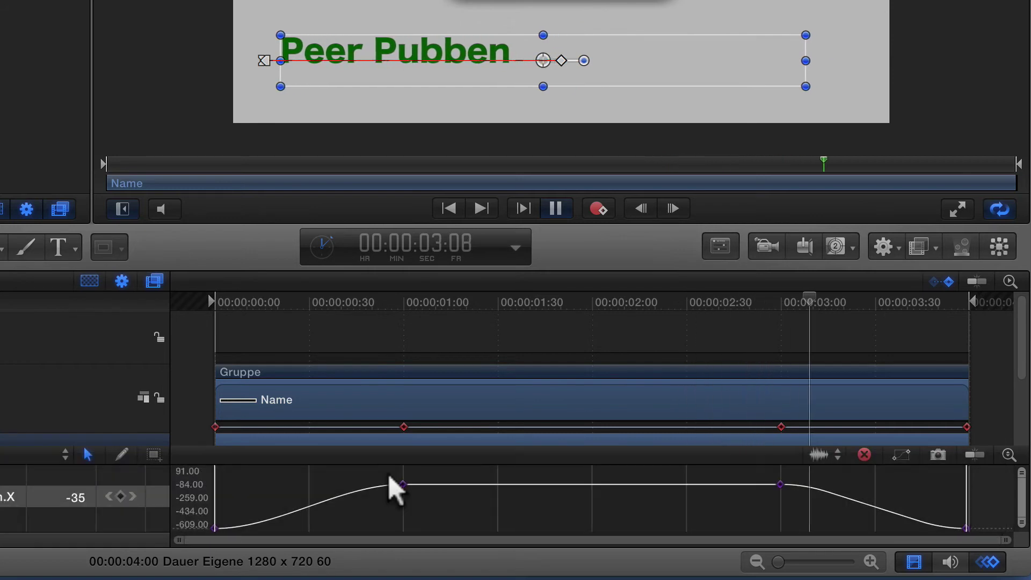
{"action": "left_click", "coordinate": [403, 485]}
{"action": "left_click_drag", "start_coordinate": [334, 474], "coordinate": [332, 454]}
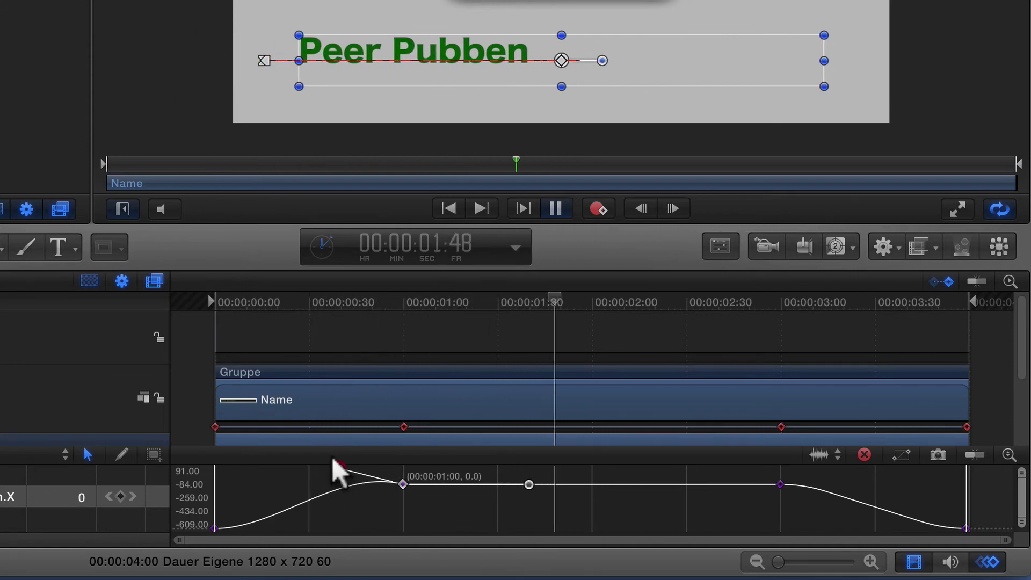
{"action": "left_click", "coordinate": [336, 470]}
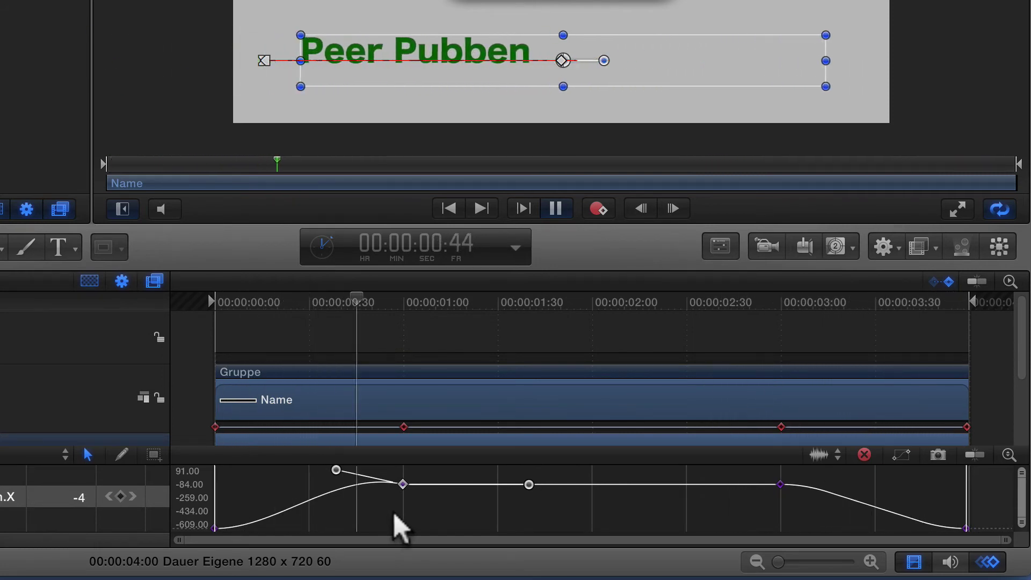
{"action": "key", "text": "super+z"}
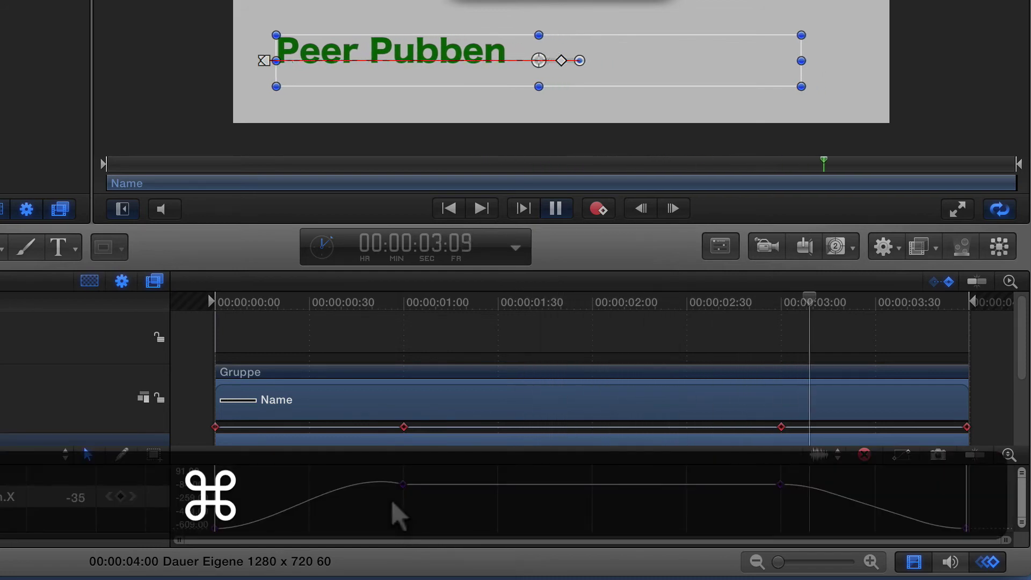
{"action": "key", "text": "super+z"}
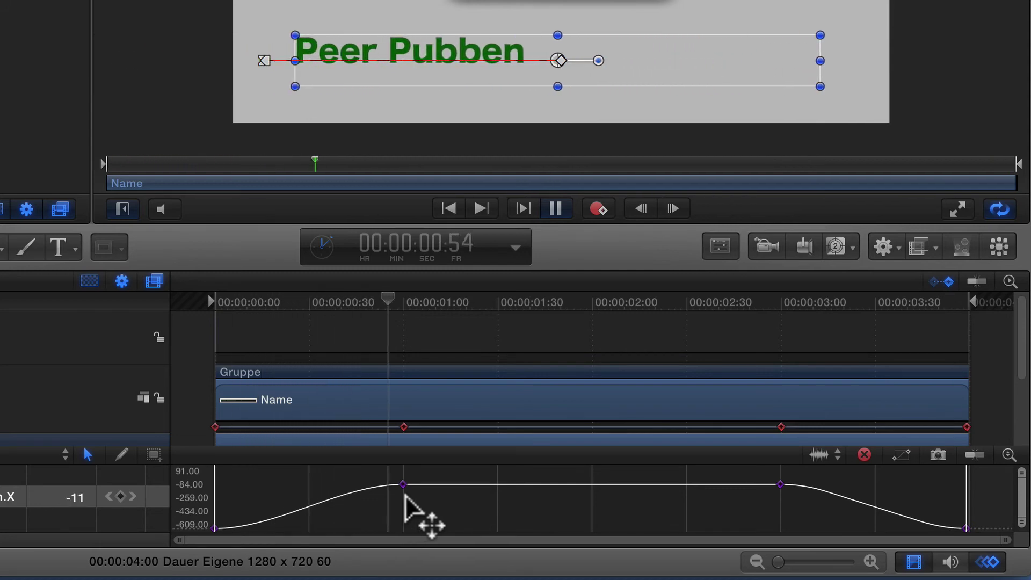
{"action": "right_click", "coordinate": [401, 475]}
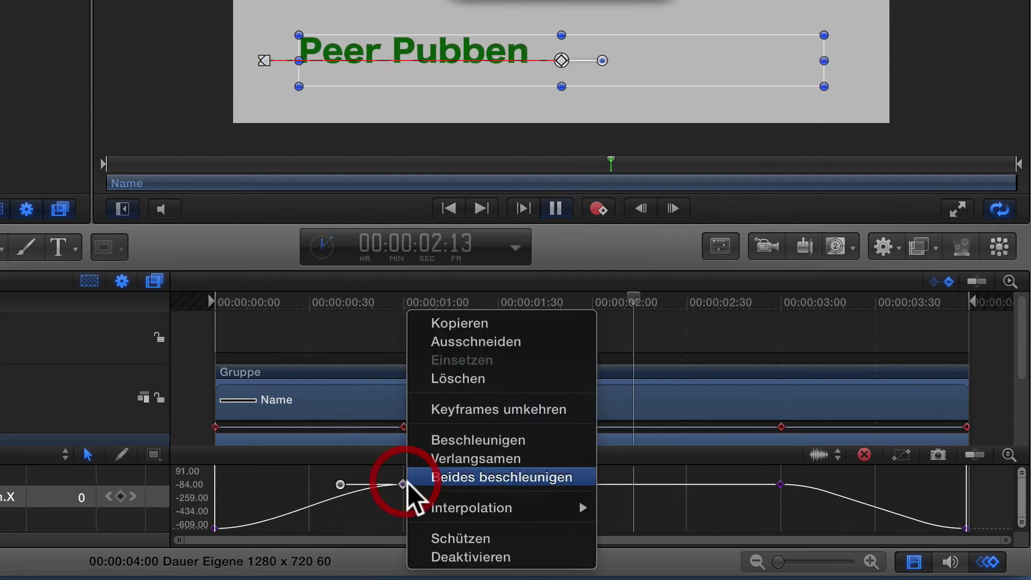
{"action": "mouse_move", "coordinate": [453, 502]}
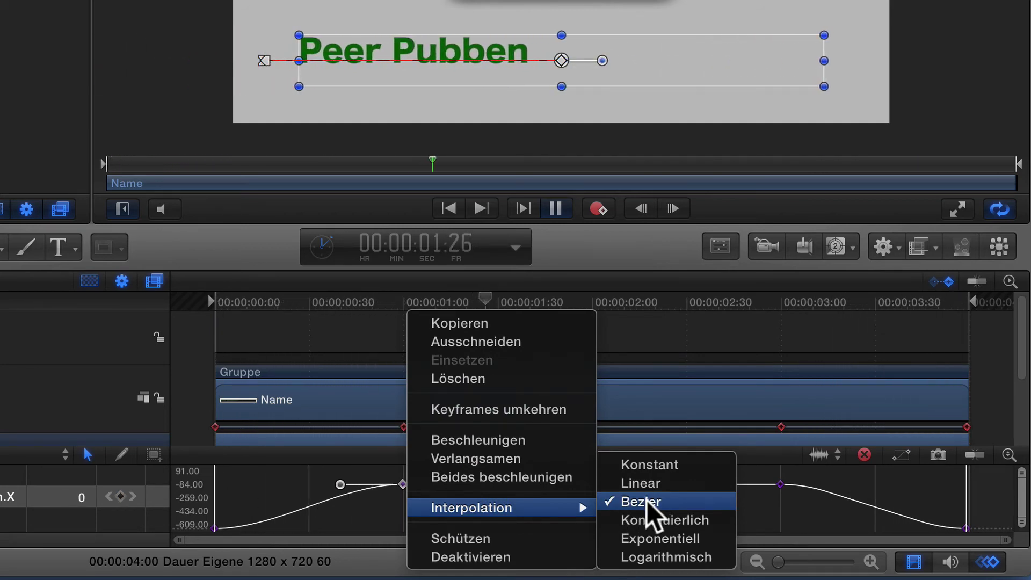
{"action": "left_click", "coordinate": [382, 508]}
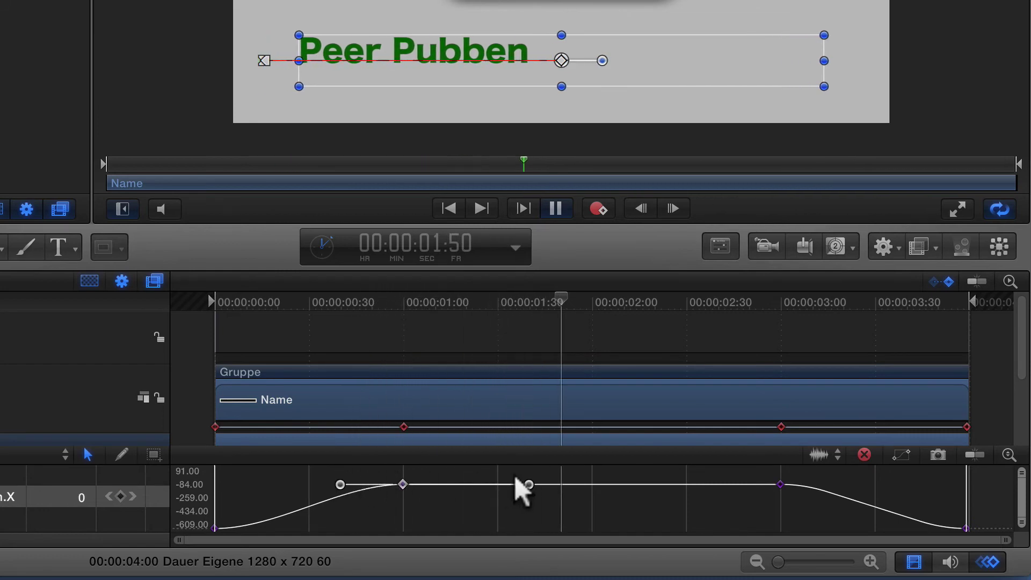
{"action": "mouse_move", "coordinate": [520, 476]}
{"action": "left_mouse_down"}
{"action": "mouse_move", "coordinate": [418, 506]}
{"action": "mouse_move", "coordinate": [508, 478]}
{"action": "left_mouse_up"}
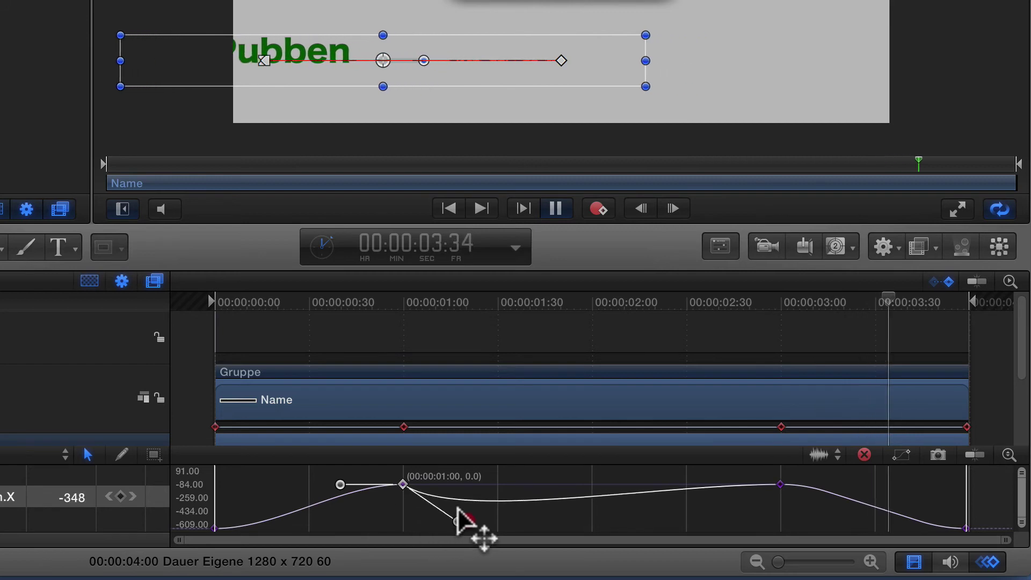
{"action": "key", "text": "space"}
{"action": "key", "text": "super+z"}
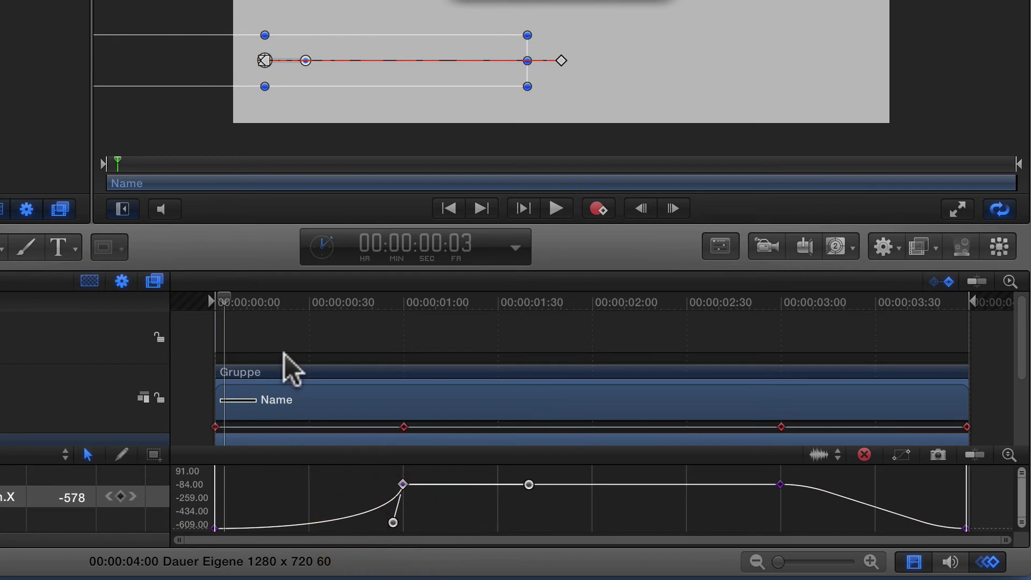
{"action": "left_click", "coordinate": [545, 200]}
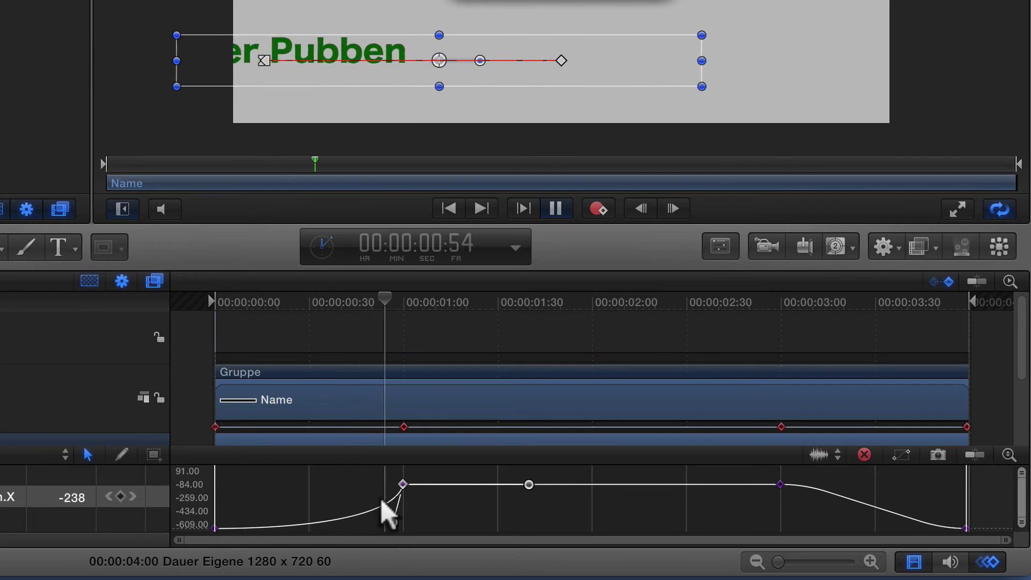
Step: Drag the first X-position keyframe's Bezier handle steeply so the name shoots in and eases to a stop
{"action": "key", "text": "super+z"}
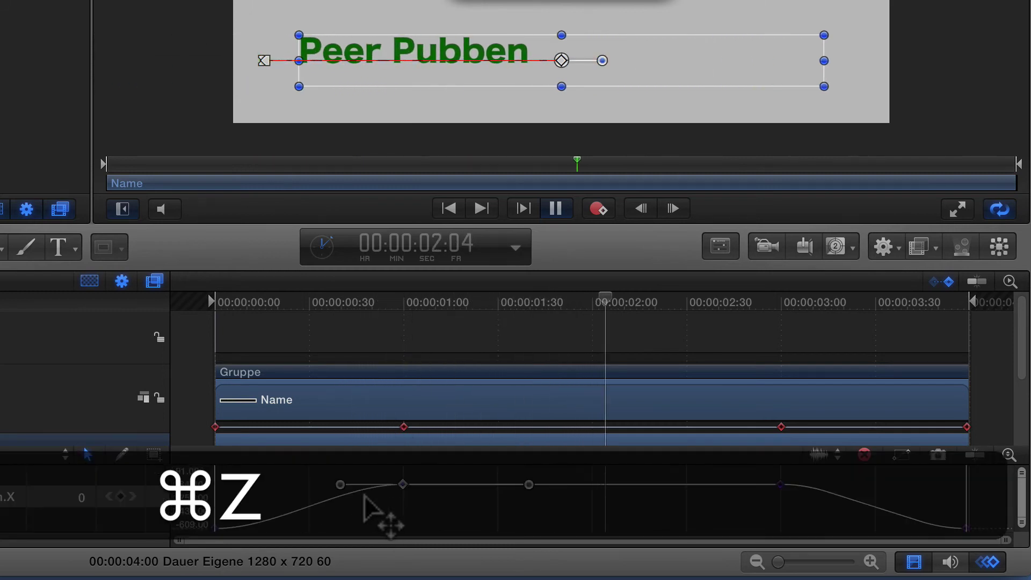
{"action": "mouse_move", "coordinate": [272, 525]}
{"action": "left_mouse_down"}
{"action": "mouse_move", "coordinate": [263, 494]}
{"action": "mouse_move", "coordinate": [230, 472]}
{"action": "left_mouse_up"}
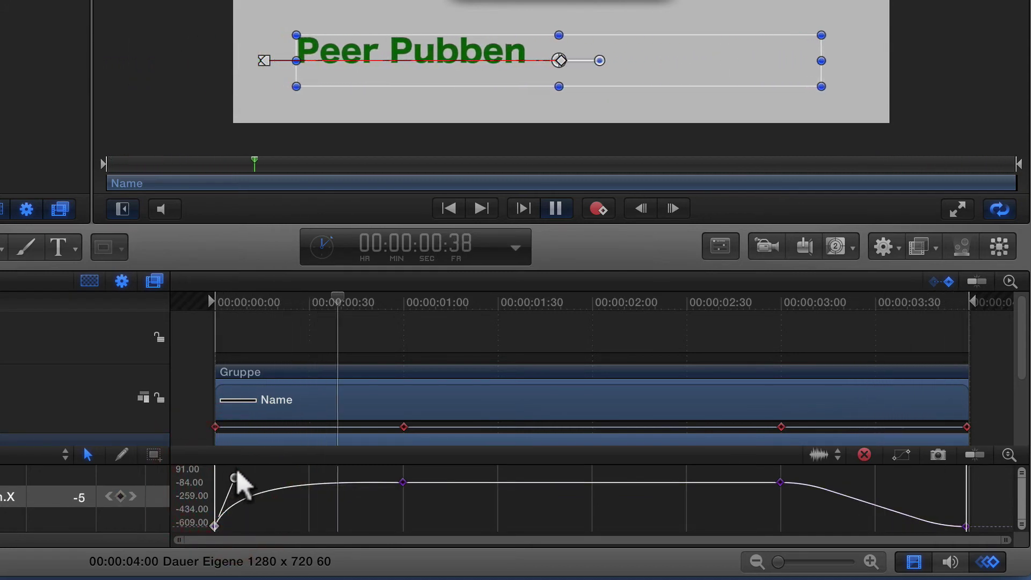
{"action": "left_click_drag", "start_coordinate": [230, 472], "coordinate": [273, 475]}
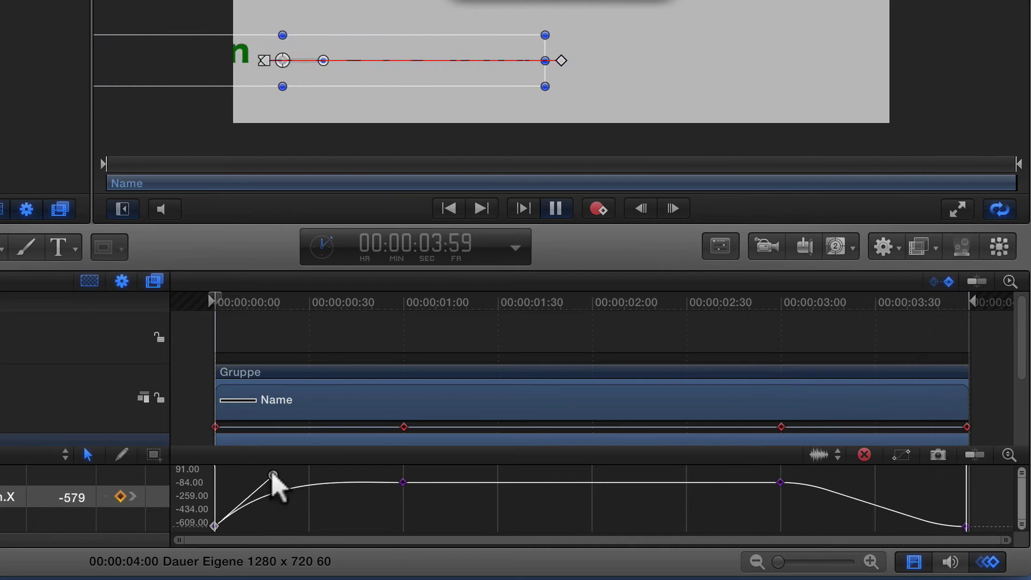
{"action": "left_click", "coordinate": [961, 520]}
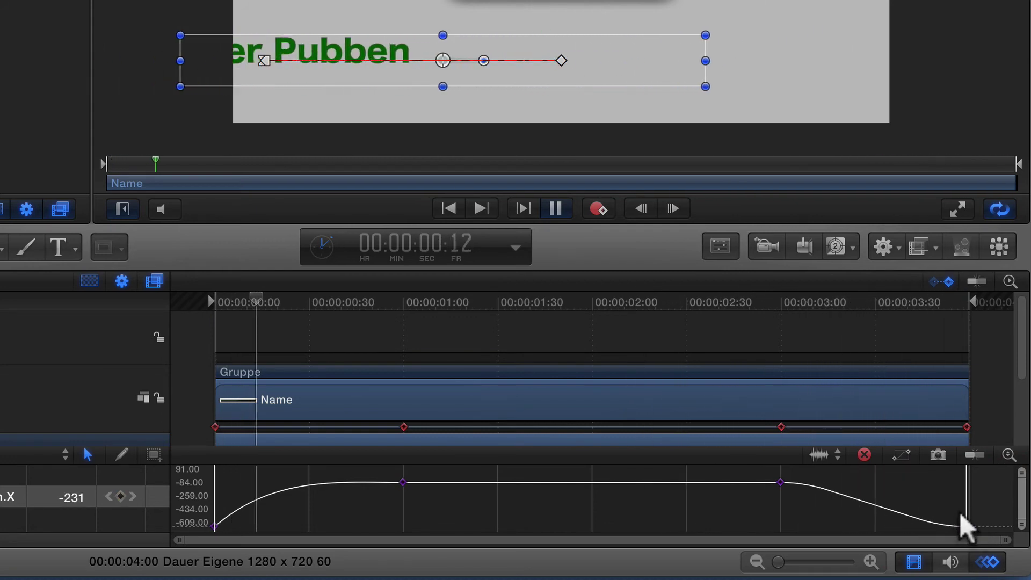
Step: Change the last X keyframe's interpolation and drag its handle into a steep ease-in
{"action": "right_click", "coordinate": [964, 521]}
{"action": "mouse_move", "coordinate": [884, 511]}
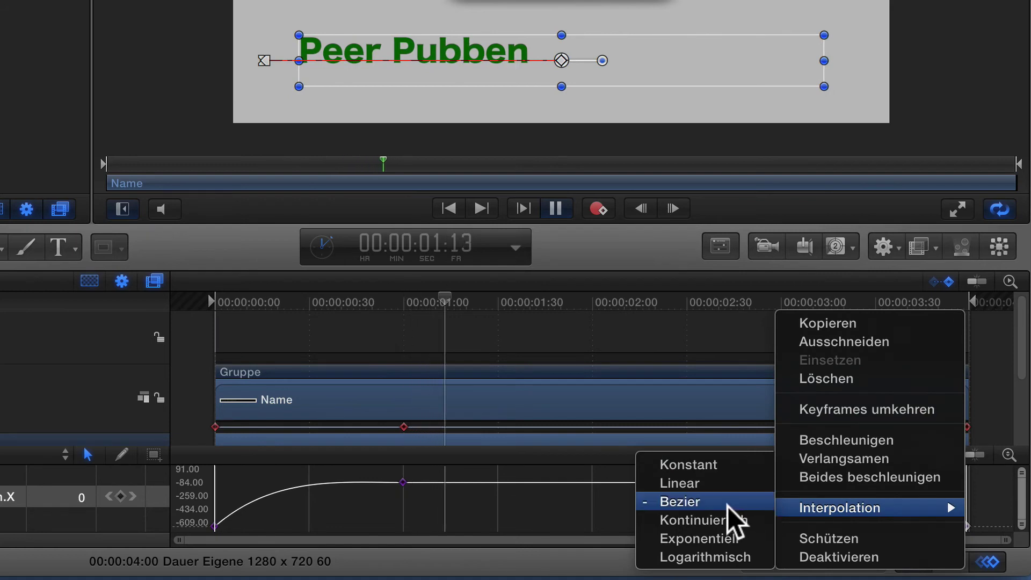
{"action": "left_click", "coordinate": [723, 521]}
{"action": "left_click_drag", "start_coordinate": [899, 519], "coordinate": [937, 481]}
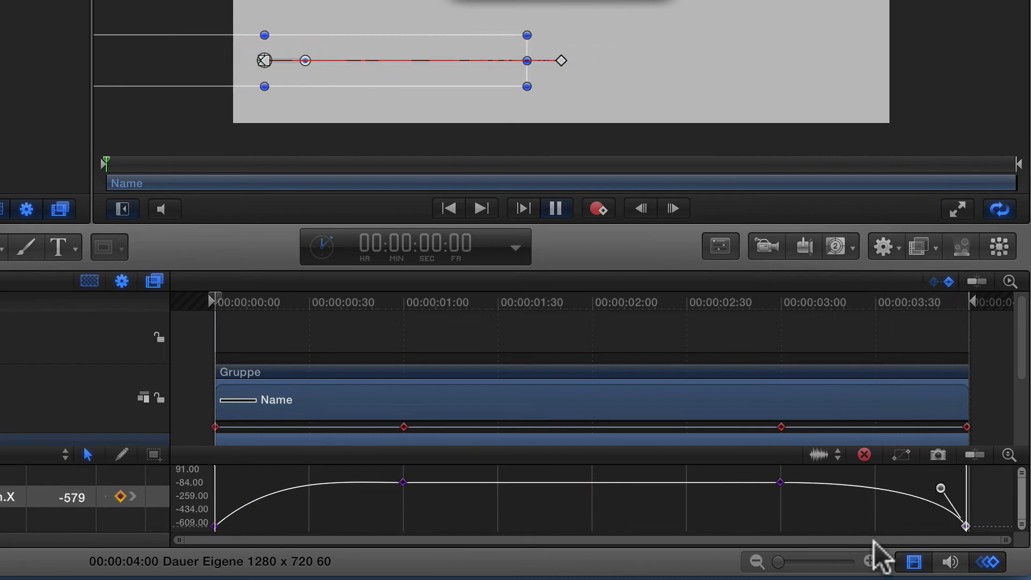
{"action": "mouse_move", "coordinate": [932, 491]}
{"action": "left_mouse_down"}
{"action": "mouse_move", "coordinate": [925, 478]}
{"action": "mouse_move", "coordinate": [935, 485]}
{"action": "left_mouse_up"}
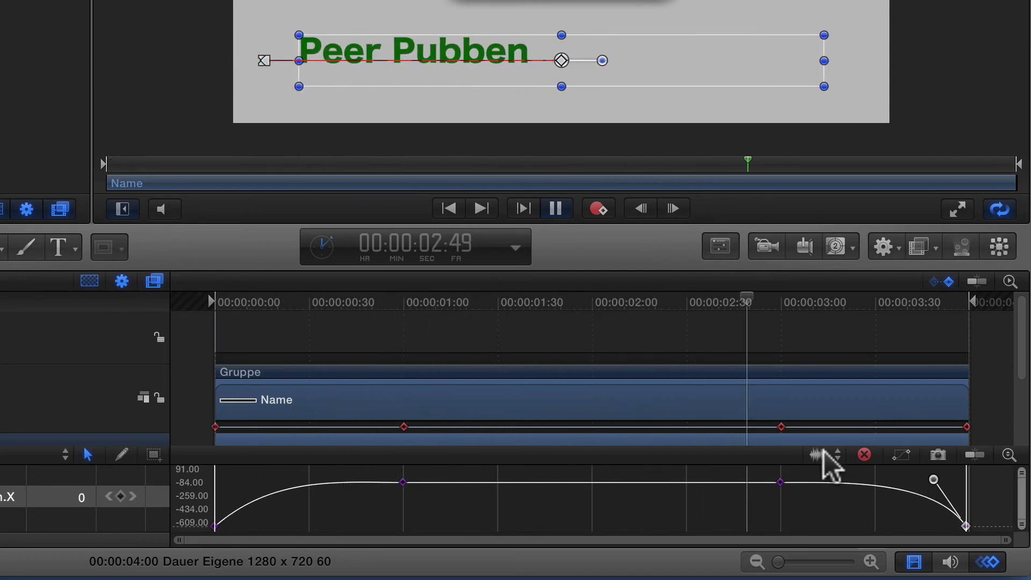
Step: Try Linear interpolation on the final keyframe, then switch it back to Bezier
{"action": "right_click", "coordinate": [965, 521]}
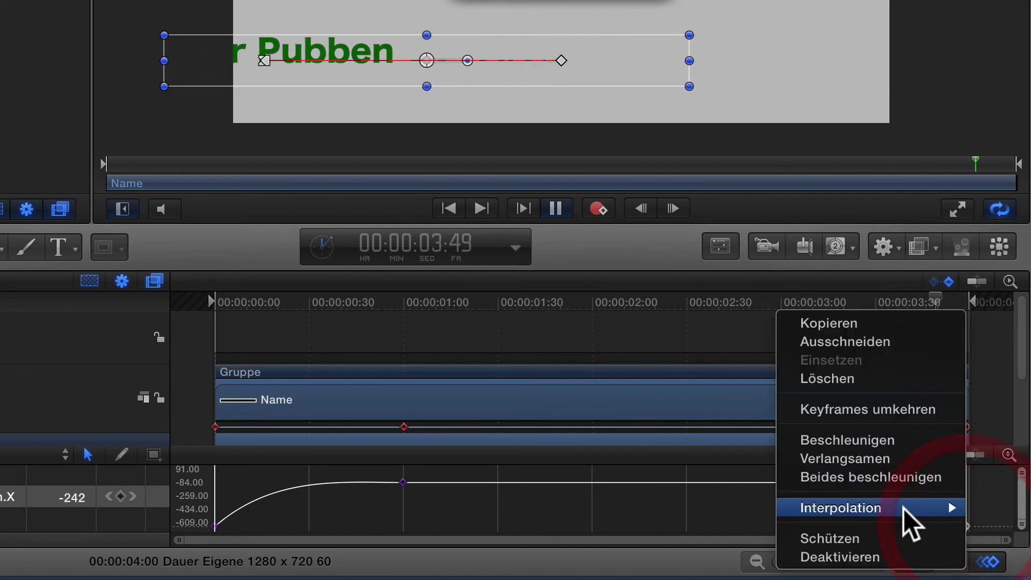
{"action": "mouse_move", "coordinate": [899, 508]}
{"action": "left_click", "coordinate": [726, 483]}
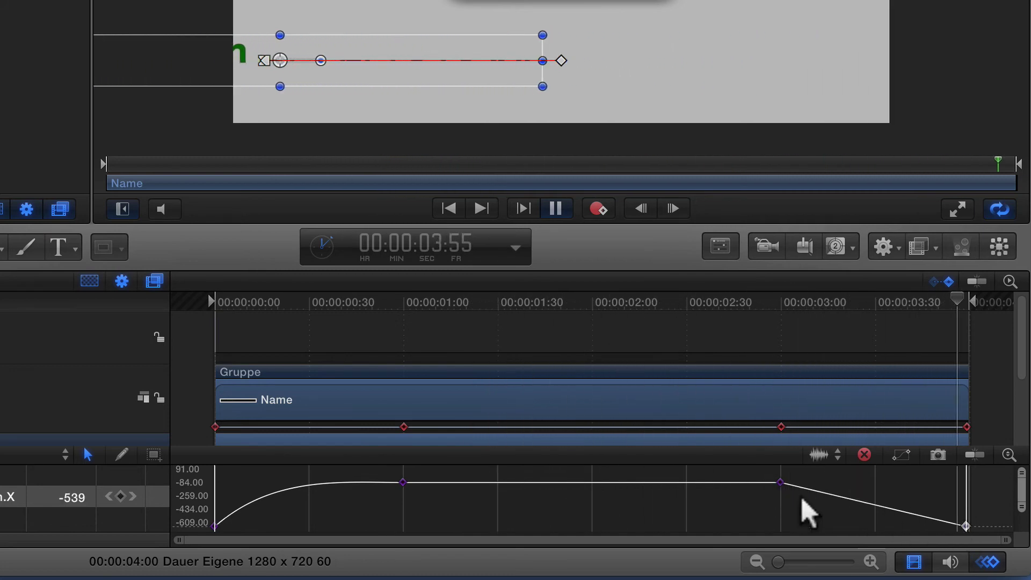
{"action": "right_click", "coordinate": [965, 525]}
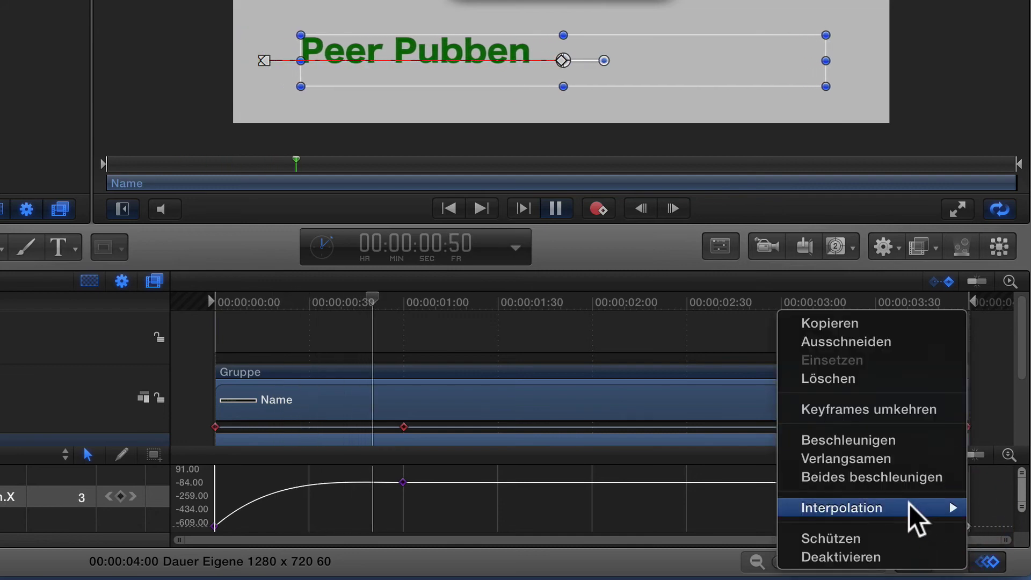
{"action": "mouse_move", "coordinate": [907, 504]}
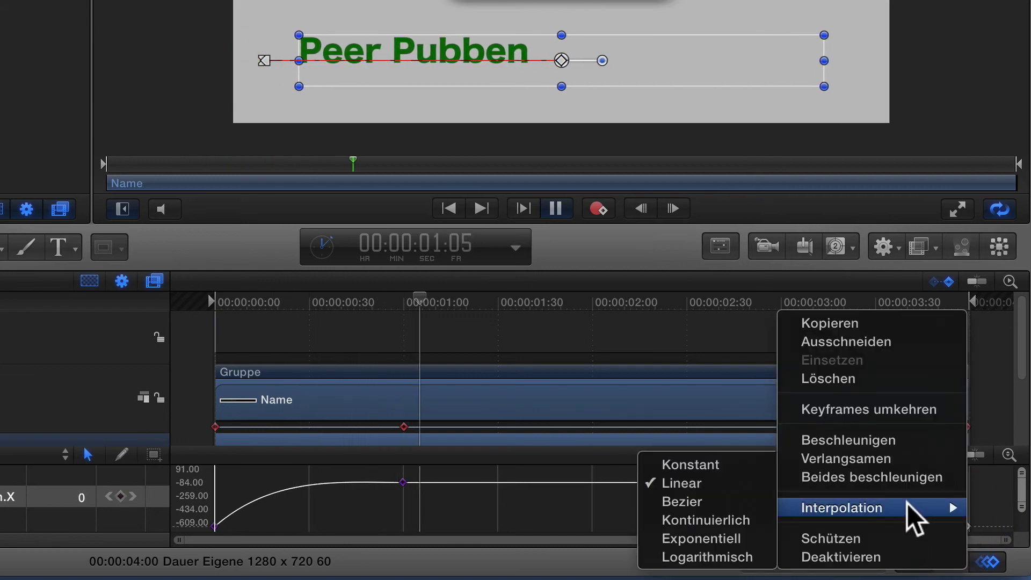
{"action": "left_click", "coordinate": [686, 500]}
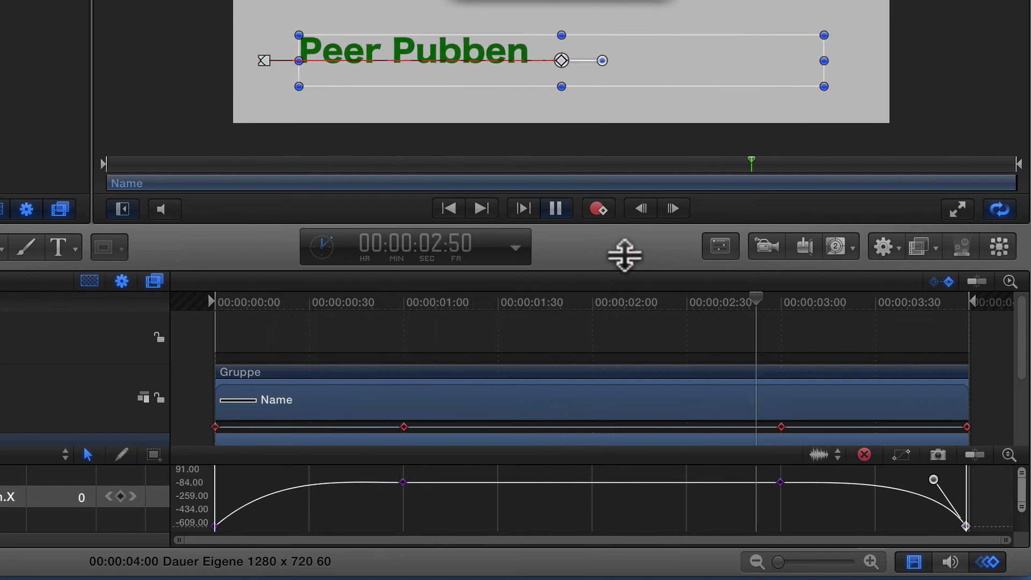
Step: Resize the timeline area and restore the accidentally removed X curve with Cmd+Z
{"action": "left_click_drag", "start_coordinate": [625, 267], "coordinate": [620, 102]}
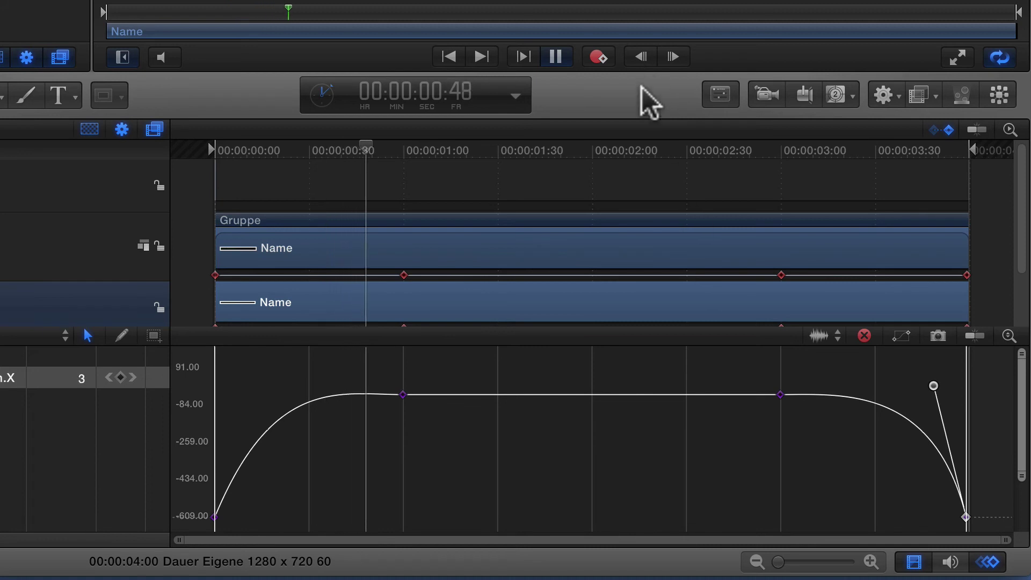
{"action": "mouse_move", "coordinate": [643, 134]}
{"action": "left_mouse_down"}
{"action": "mouse_move", "coordinate": [658, 285]}
{"action": "mouse_move", "coordinate": [627, 260]}
{"action": "left_mouse_up"}
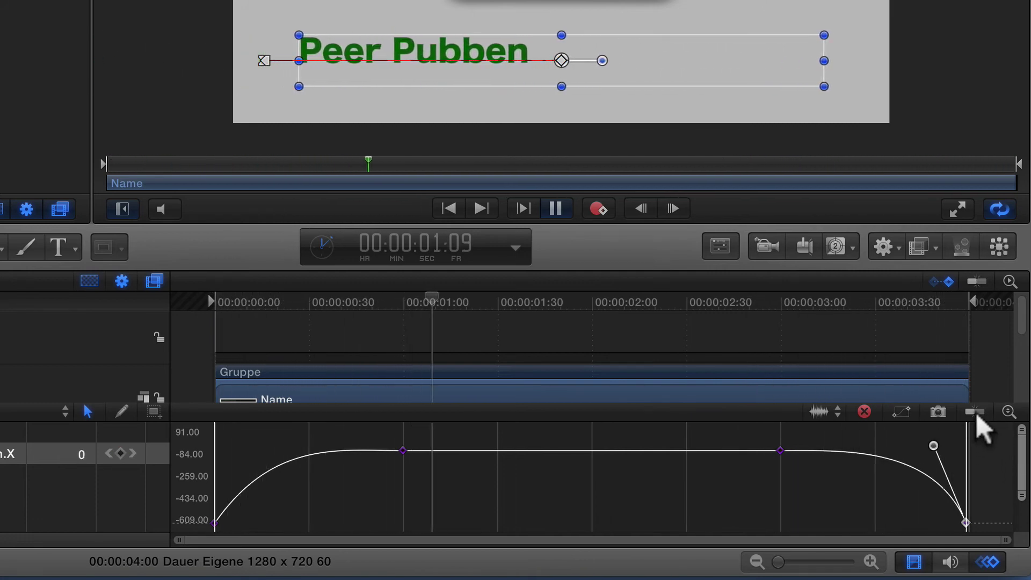
{"action": "left_click", "coordinate": [861, 406]}
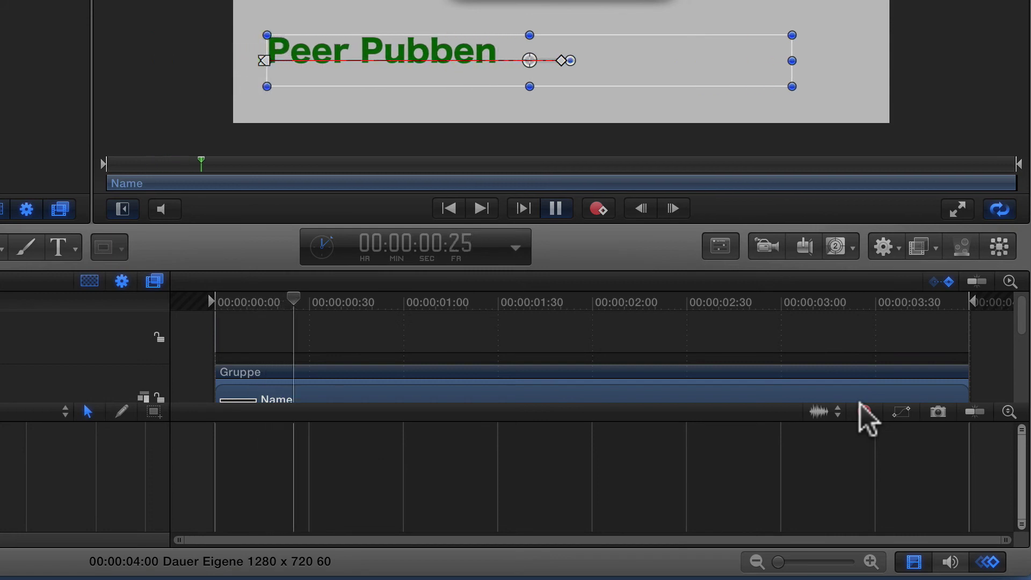
{"action": "key", "text": "super+z"}
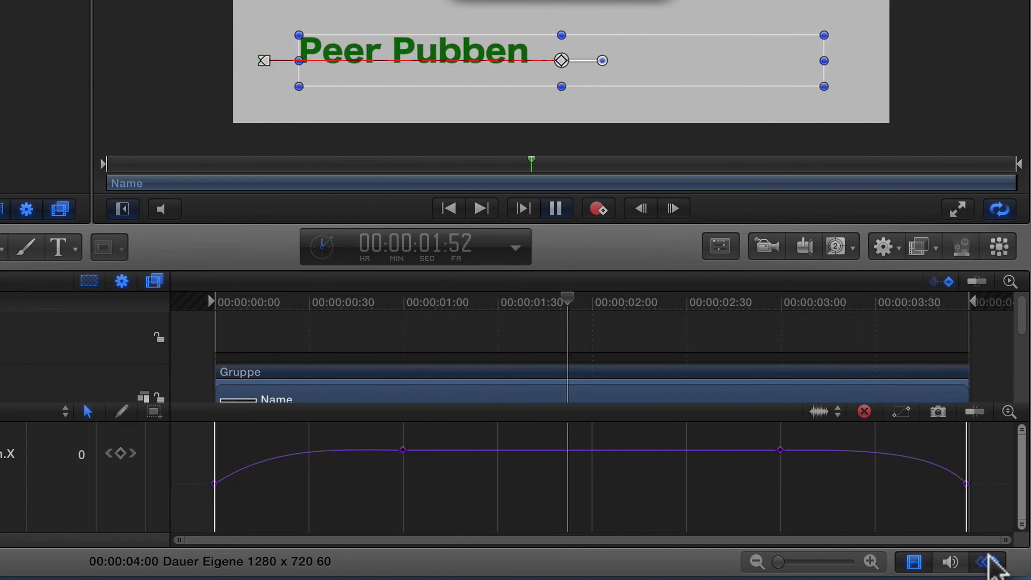
Step: Close the Keyframe Editor, show keyframe markers under the Name tracks, and hide the Timeline
{"action": "left_click", "coordinate": [990, 562]}
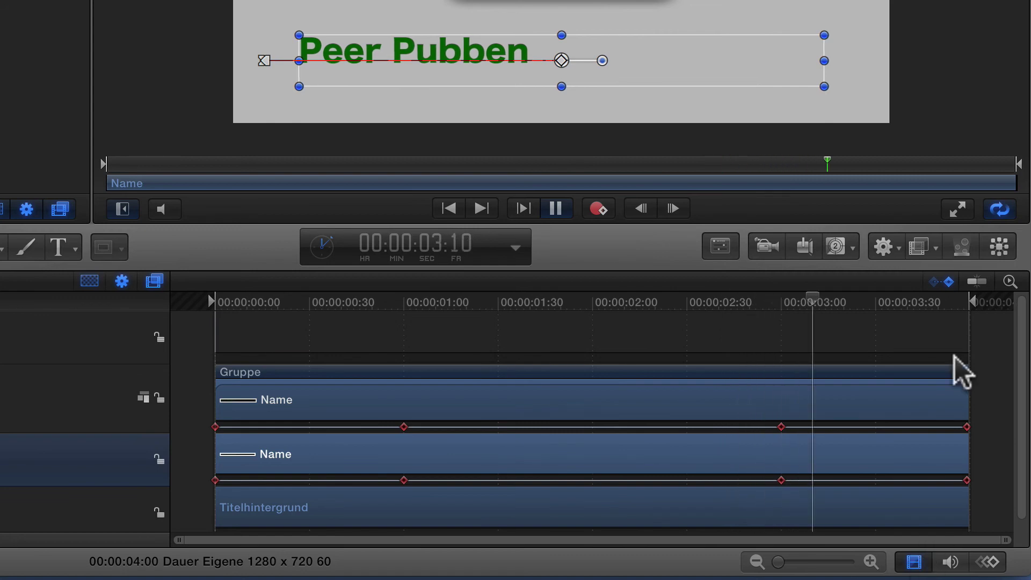
{"action": "left_click", "coordinate": [976, 281]}
{"action": "left_click", "coordinate": [956, 284]}
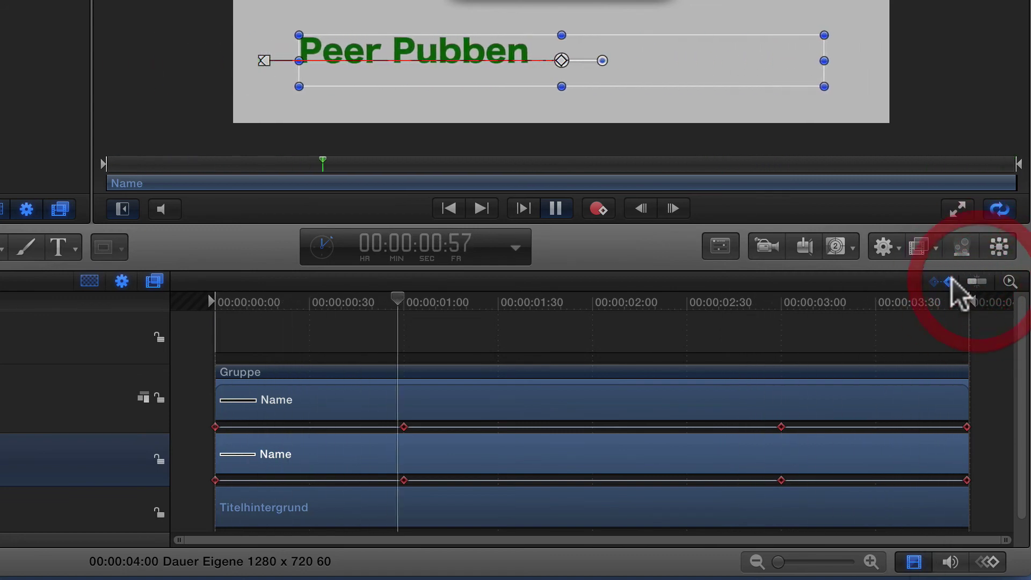
{"action": "left_click", "coordinate": [944, 279]}
{"action": "left_click", "coordinate": [943, 275]}
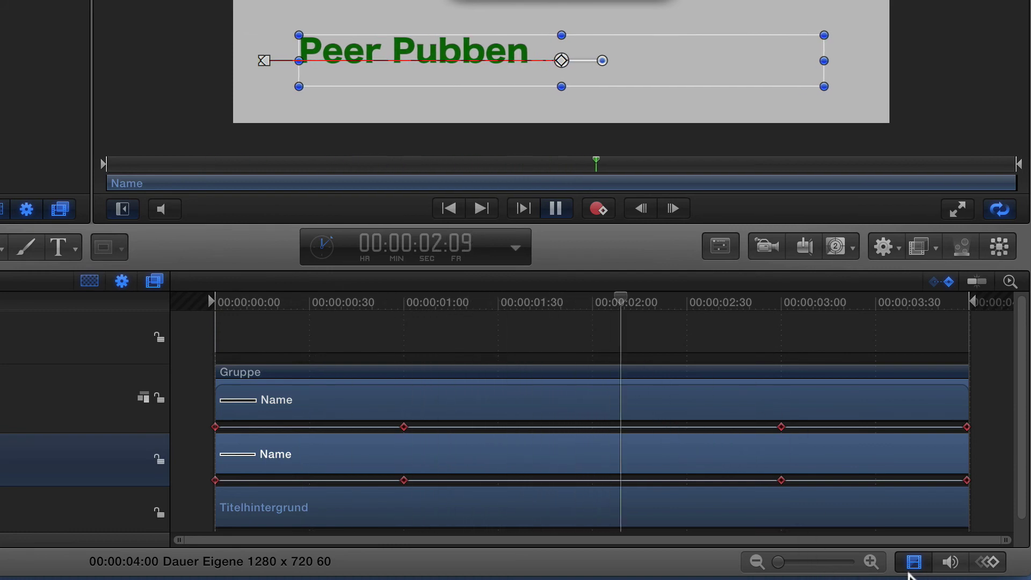
{"action": "left_click", "coordinate": [983, 551]}
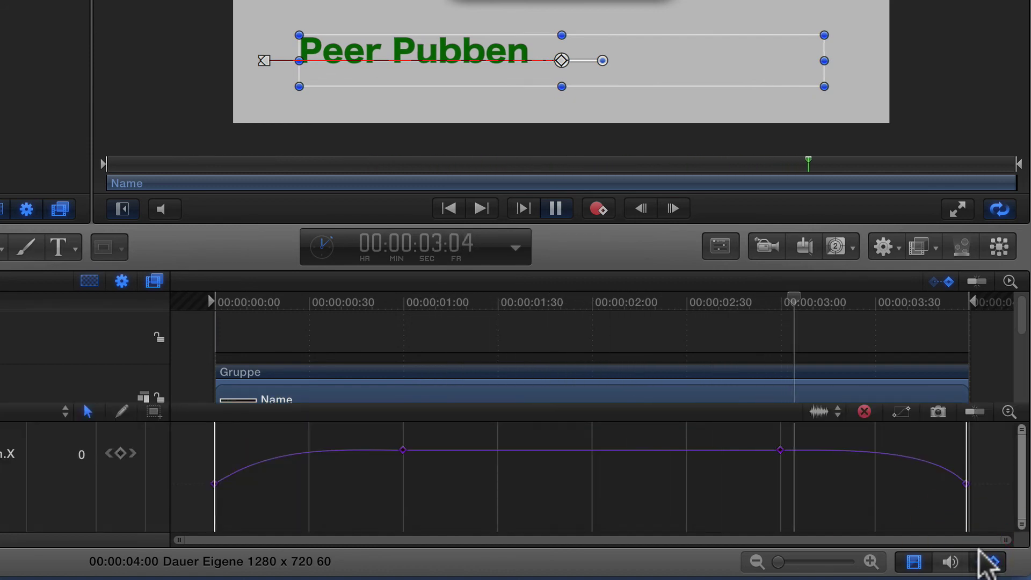
{"action": "left_click", "coordinate": [979, 552]}
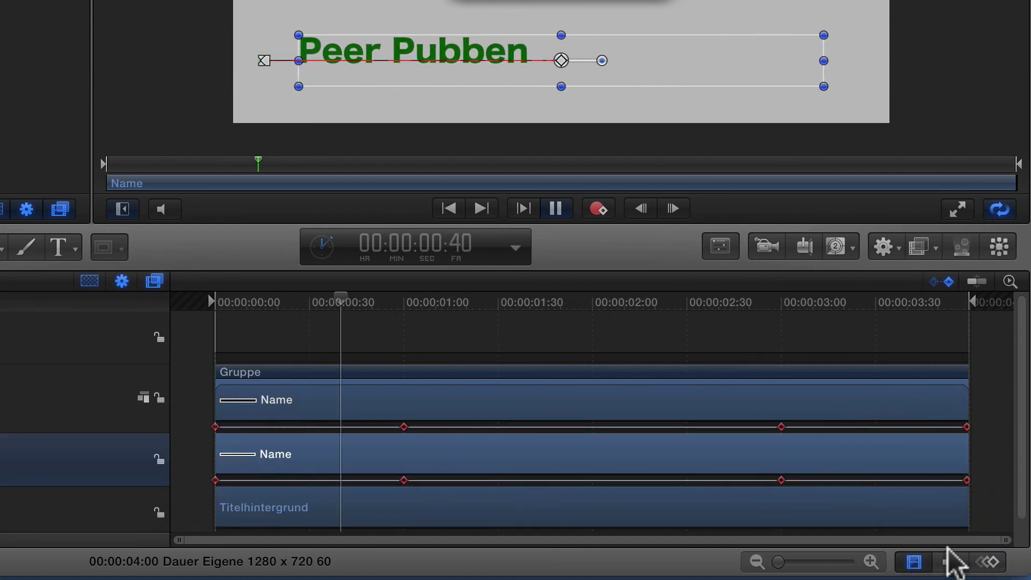
{"action": "left_click", "coordinate": [905, 556]}
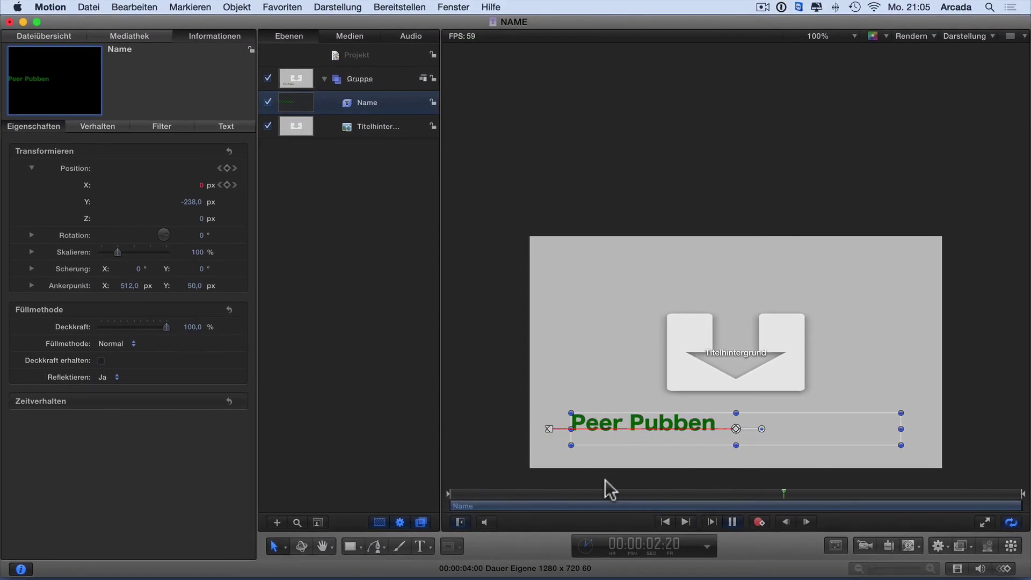
Step: Toggle the Timeline via the film-strip button, deselect the Name layer, and reopen the Timeline
{"action": "left_click", "coordinate": [958, 569]}
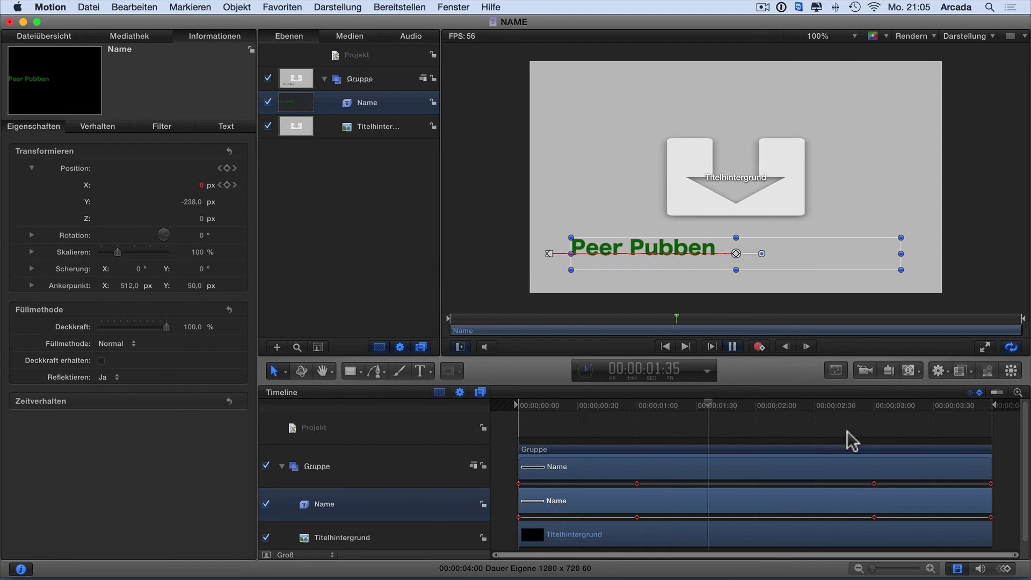
{"action": "left_click", "coordinate": [957, 568]}
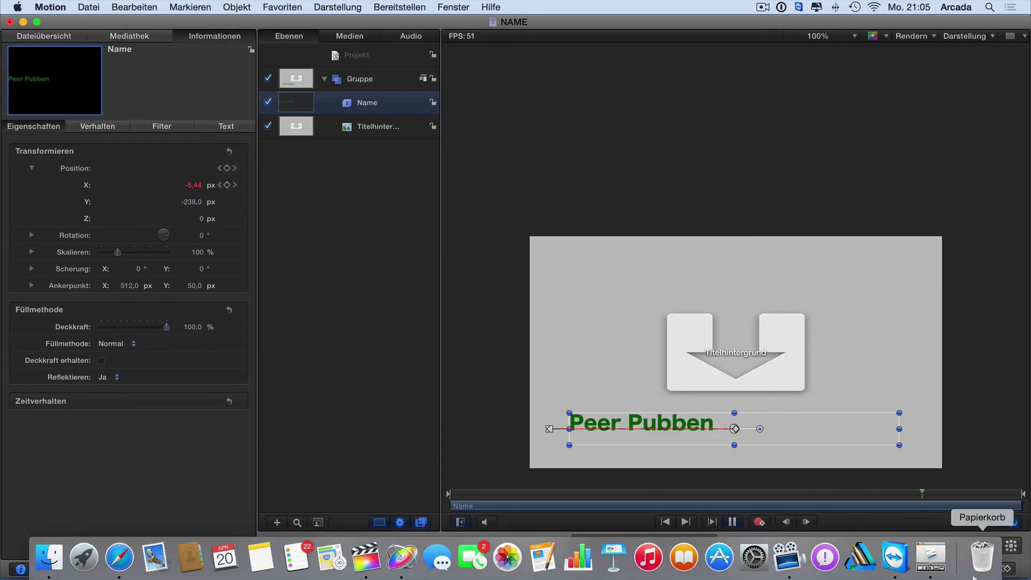
{"action": "left_click", "coordinate": [495, 383]}
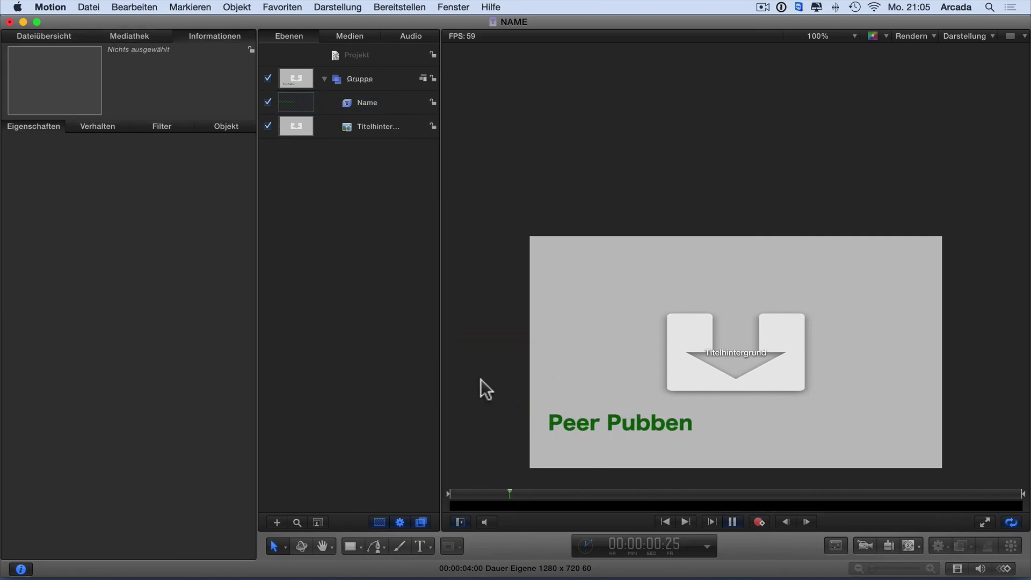
{"action": "left_click", "coordinate": [959, 568]}
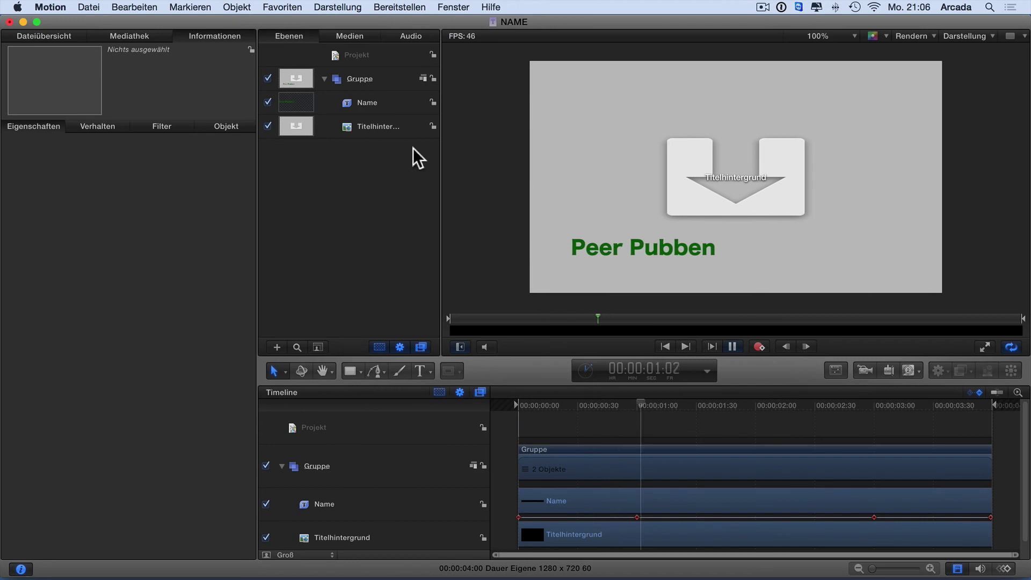
Step: Select the Name layer, stop playback, and jump back to the first X keyframe at 00:00, X -579,22 px
{"action": "left_click", "coordinate": [376, 104]}
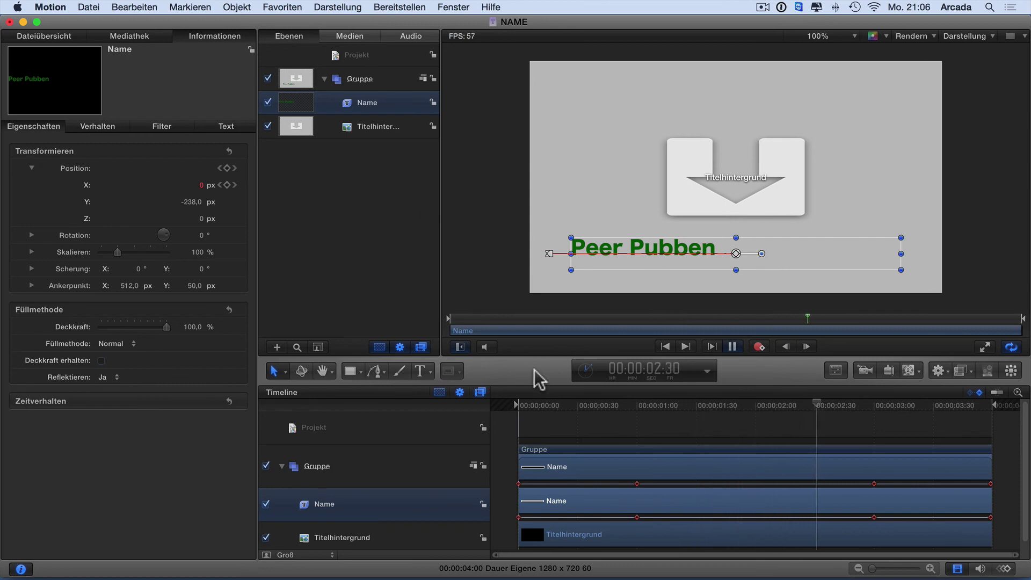
{"action": "left_click", "coordinate": [732, 346]}
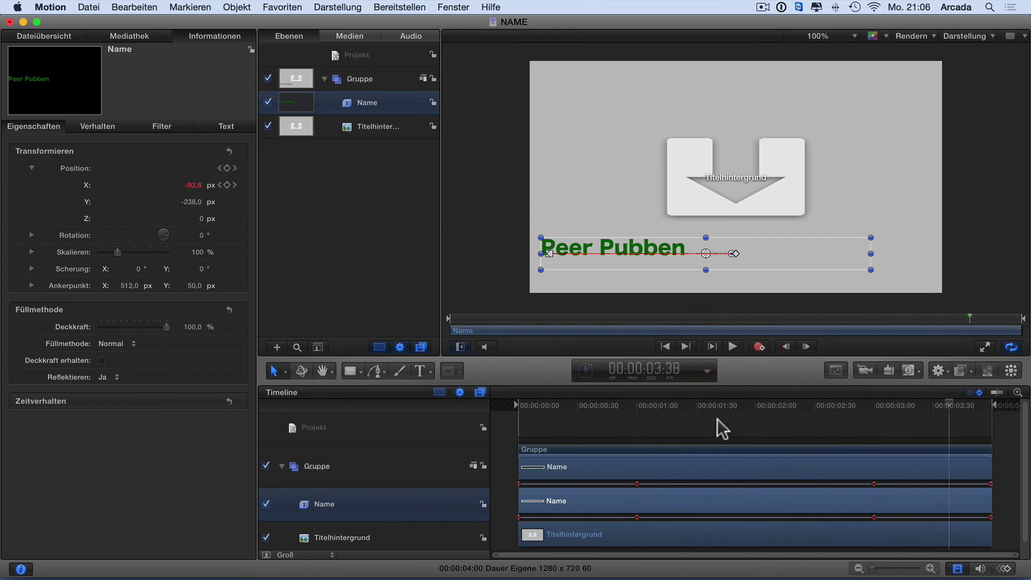
{"action": "left_click", "coordinate": [219, 185]}
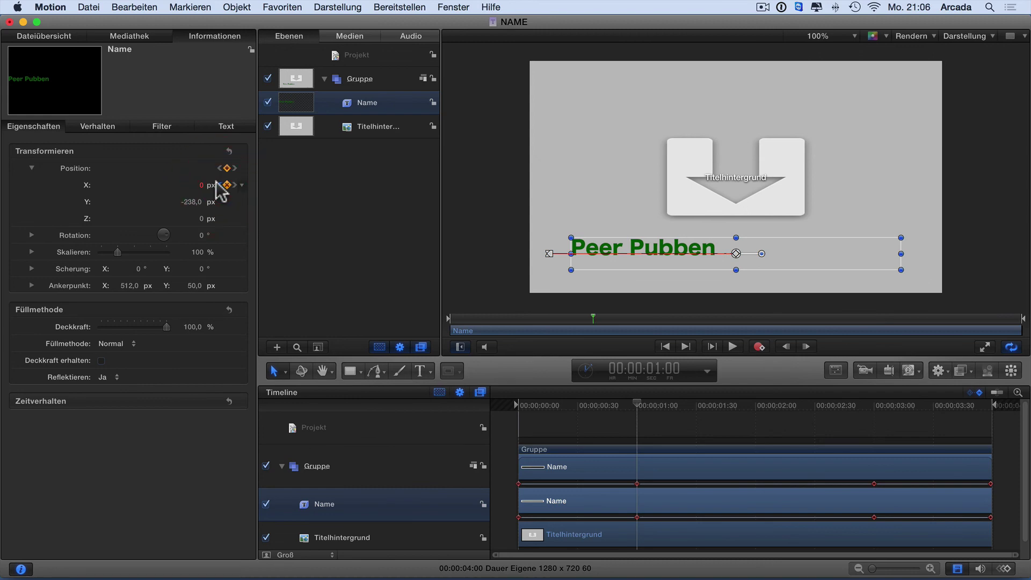
{"action": "left_click", "coordinate": [219, 185]}
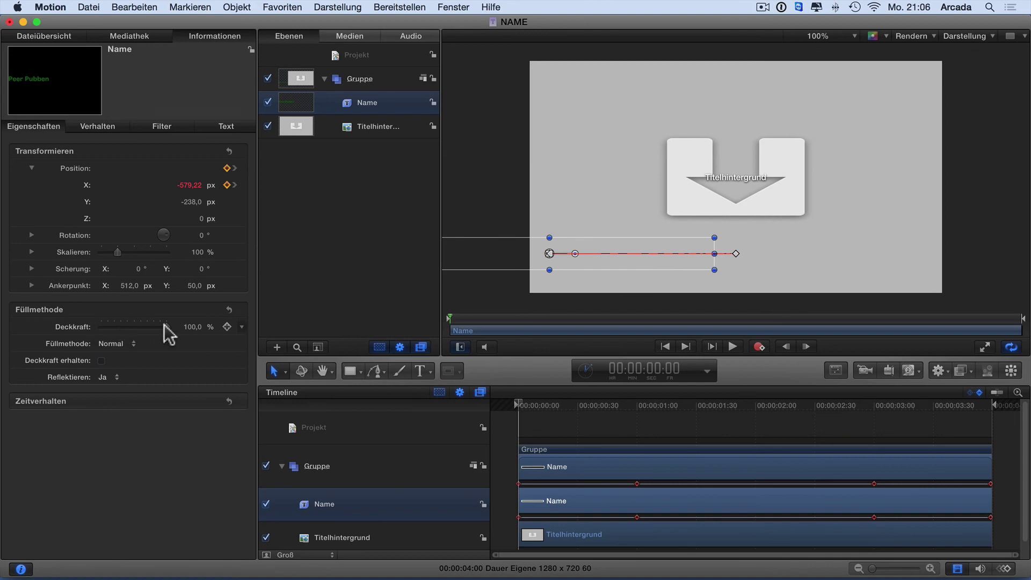
Step: Keyframe Deckkraft at 0% at 00:00 and 100% at the next keyframe, one second in
{"action": "left_click", "coordinate": [227, 326]}
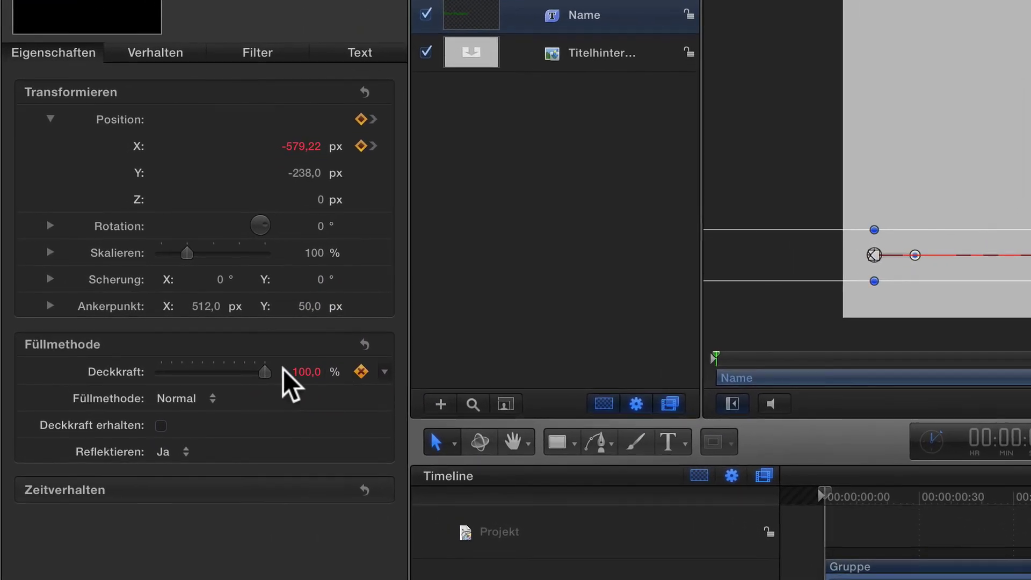
{"action": "left_click_drag", "start_coordinate": [266, 370], "coordinate": [152, 379]}
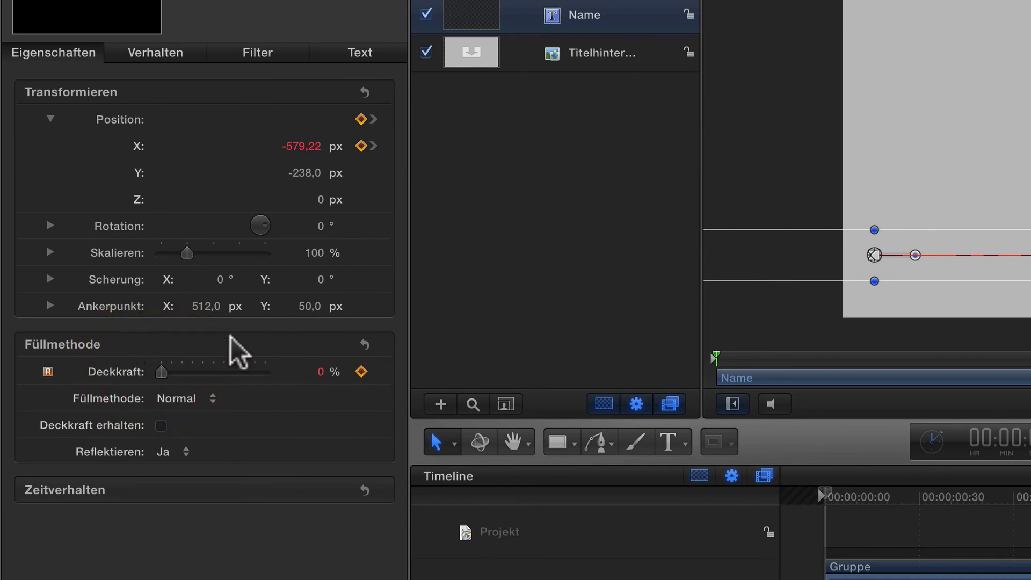
{"action": "left_click", "coordinate": [371, 148]}
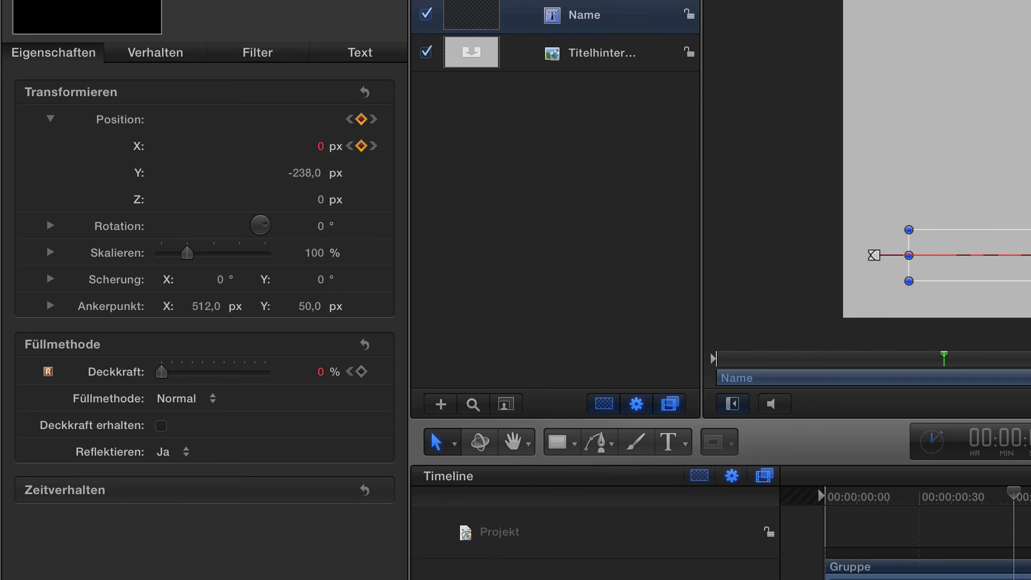
{"action": "left_click_drag", "start_coordinate": [162, 372], "coordinate": [266, 375]}
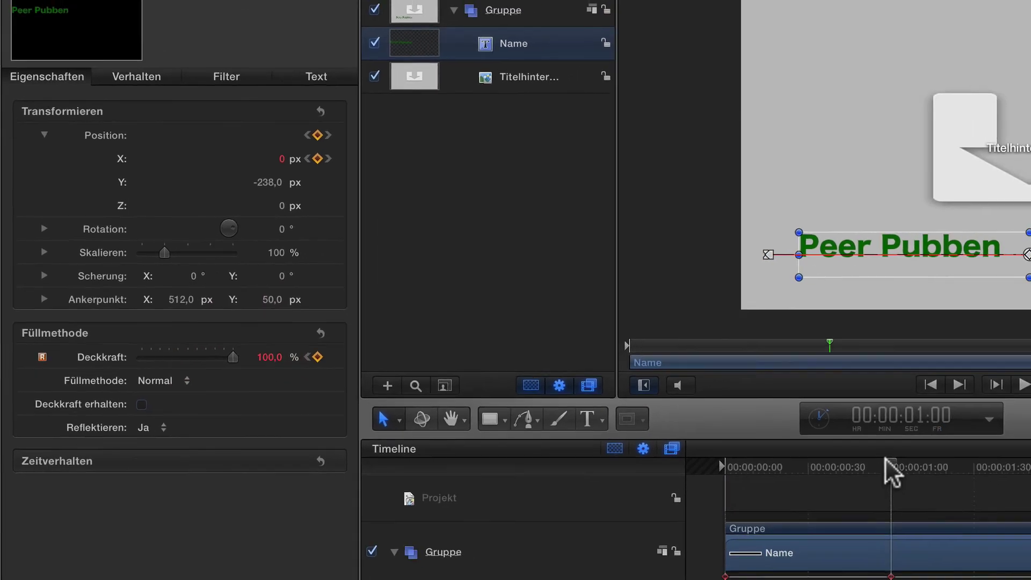
{"action": "mouse_move", "coordinate": [885, 458]}
{"action": "left_mouse_down"}
{"action": "mouse_move", "coordinate": [631, 405]}
{"action": "mouse_move", "coordinate": [510, 397]}
{"action": "left_mouse_up"}
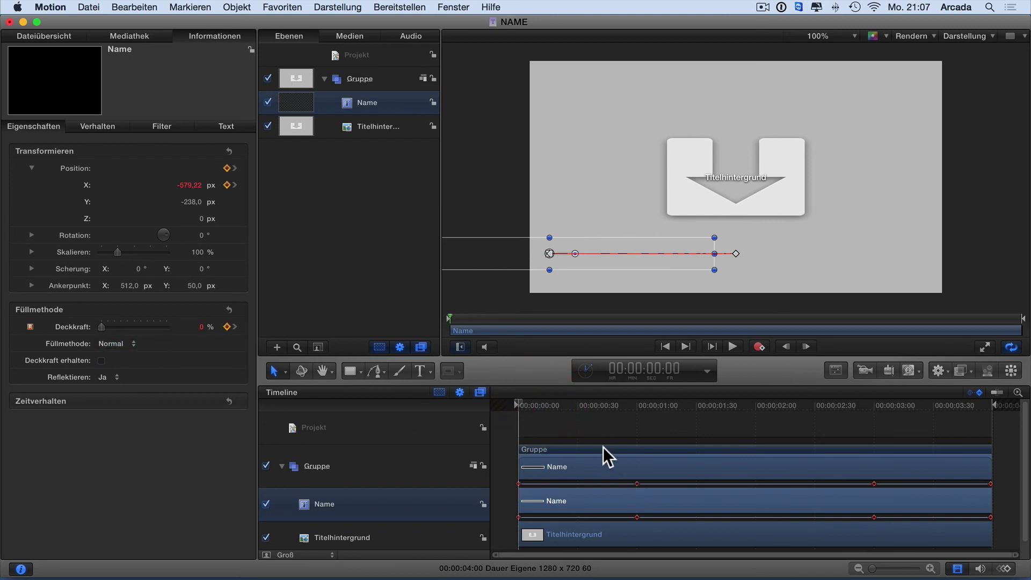
Step: Add Deckkraft keyframes at 100% at 00:00:03:00 and 0% at 00:00:03:59, then play the fade-out
{"action": "key", "text": "space"}
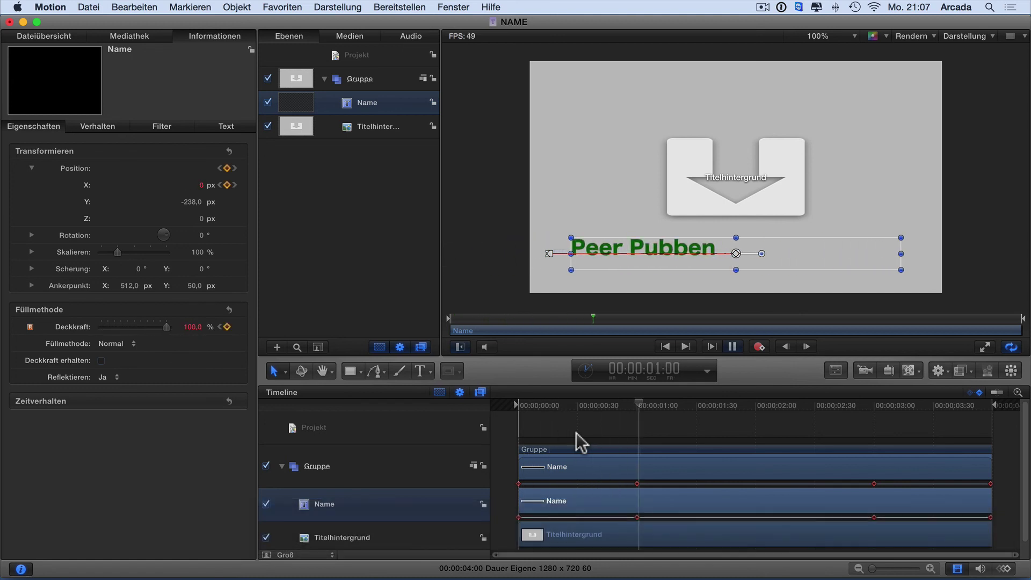
{"action": "key", "text": "space"}
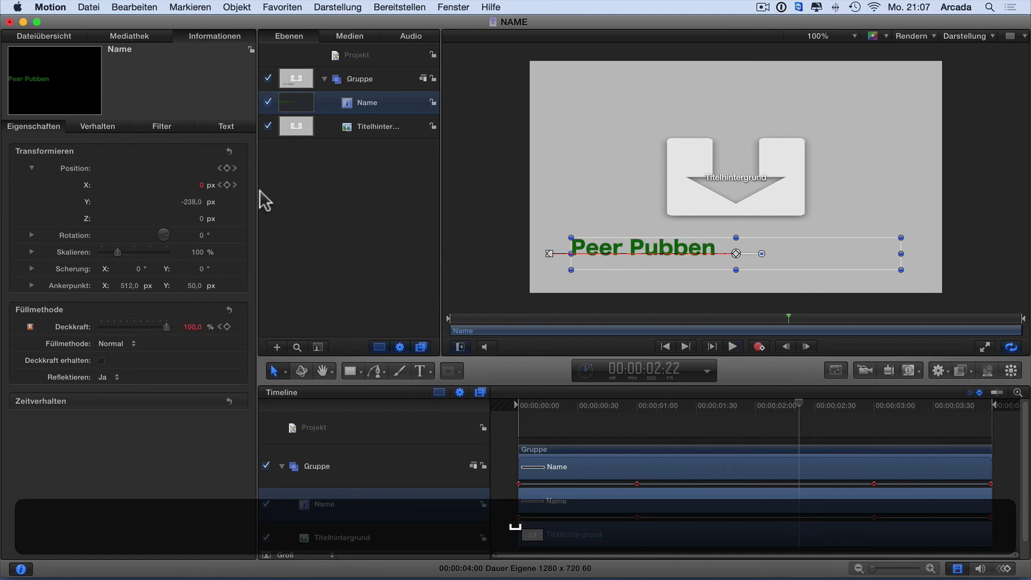
{"action": "left_click", "coordinate": [226, 326]}
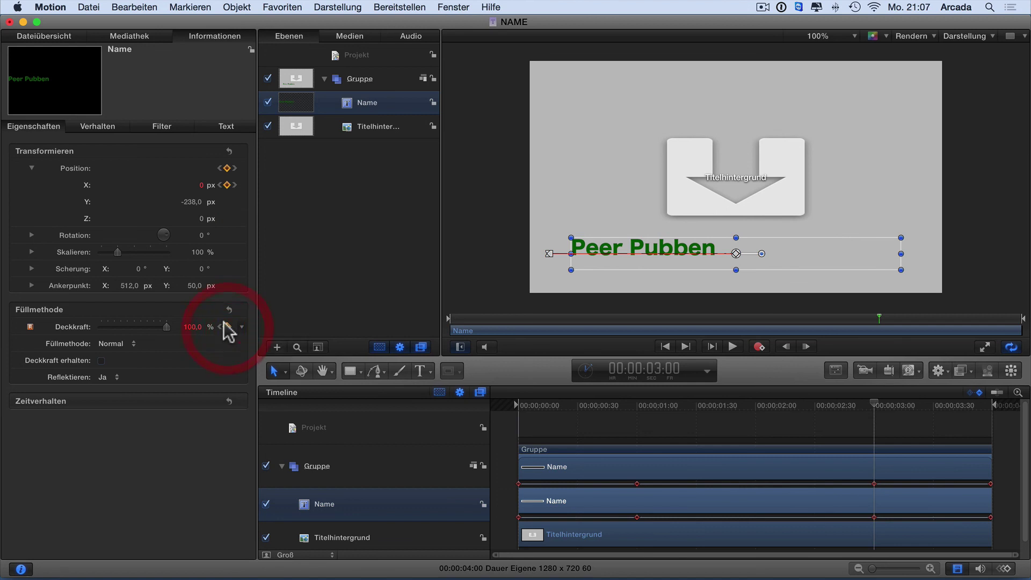
{"action": "left_click", "coordinate": [236, 186]}
{"action": "left_click", "coordinate": [236, 185]}
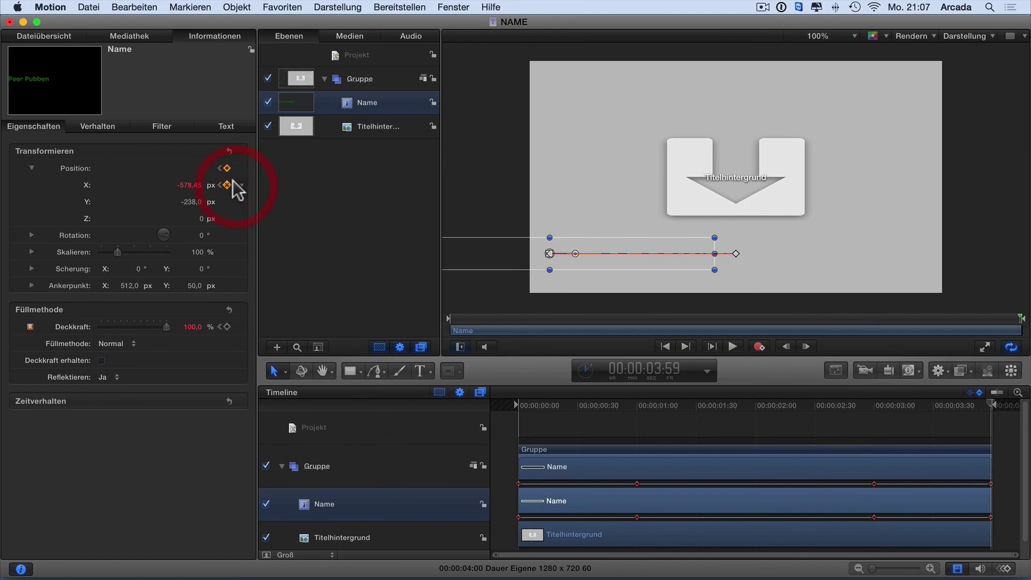
{"action": "left_click", "coordinate": [226, 327]}
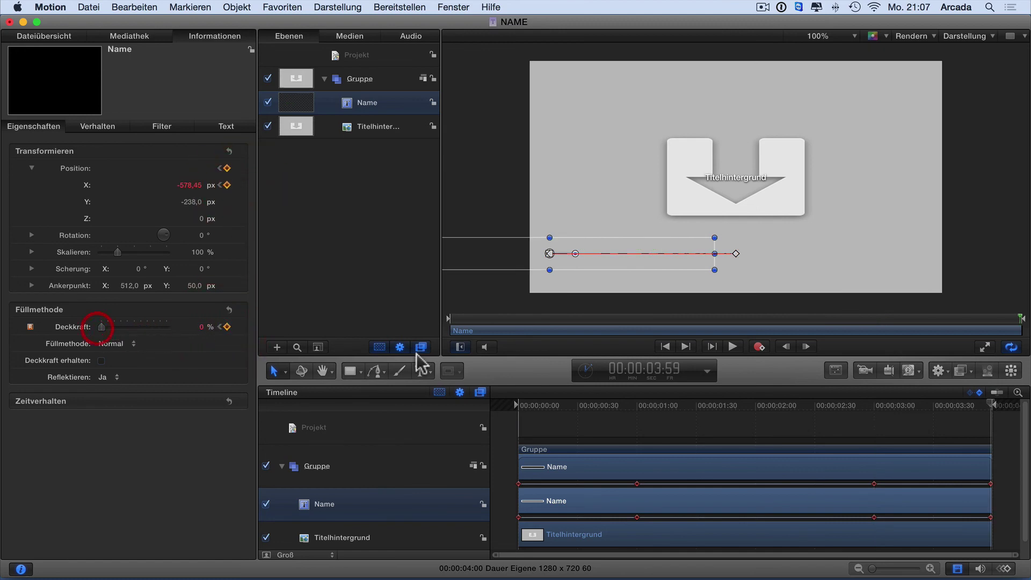
{"action": "left_click", "coordinate": [732, 346]}
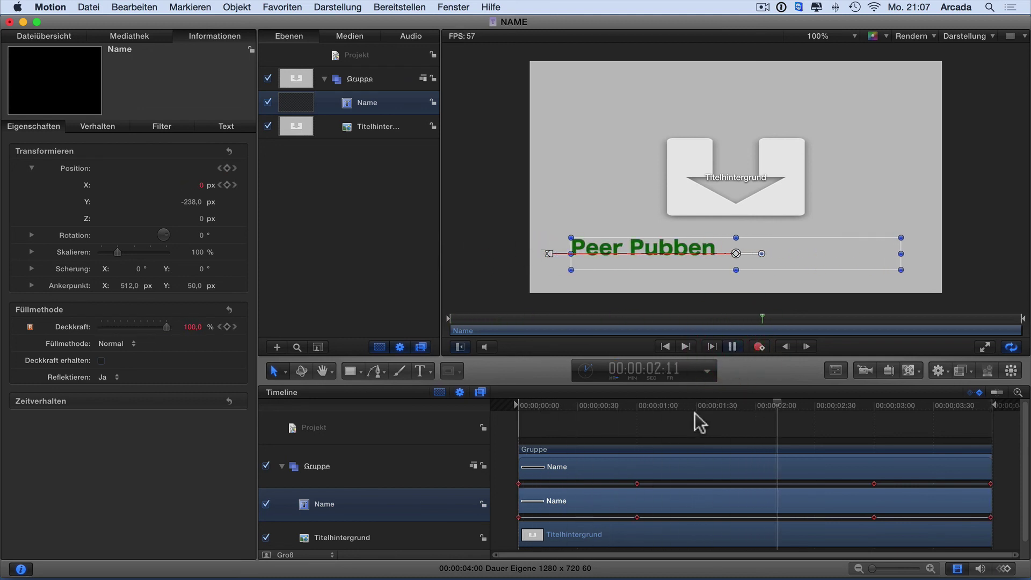
{"action": "scroll", "coordinate": [694, 412], "scroll_direction": "down", "scroll_amount": 1}
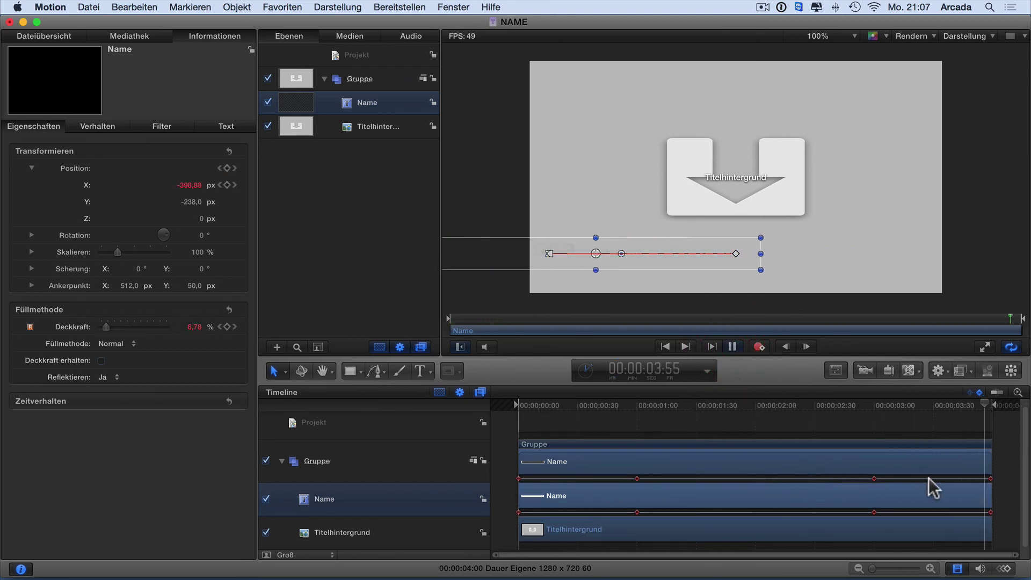